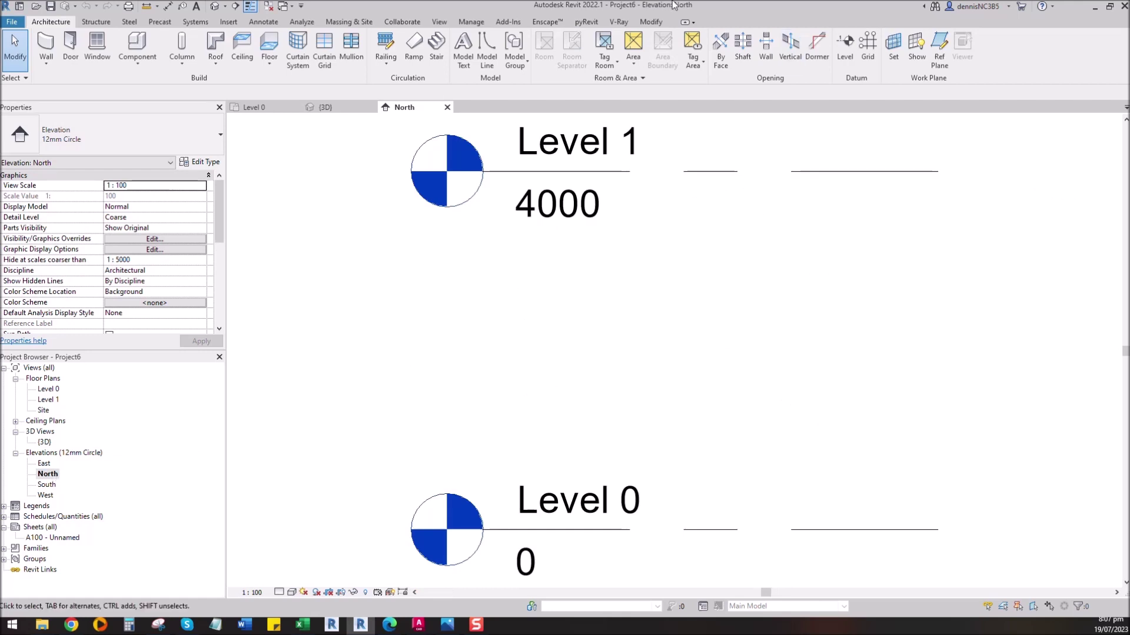
Tile the open North, Level 0 and 3D views together and zoom them all to fit their contents
left_click(439, 22)
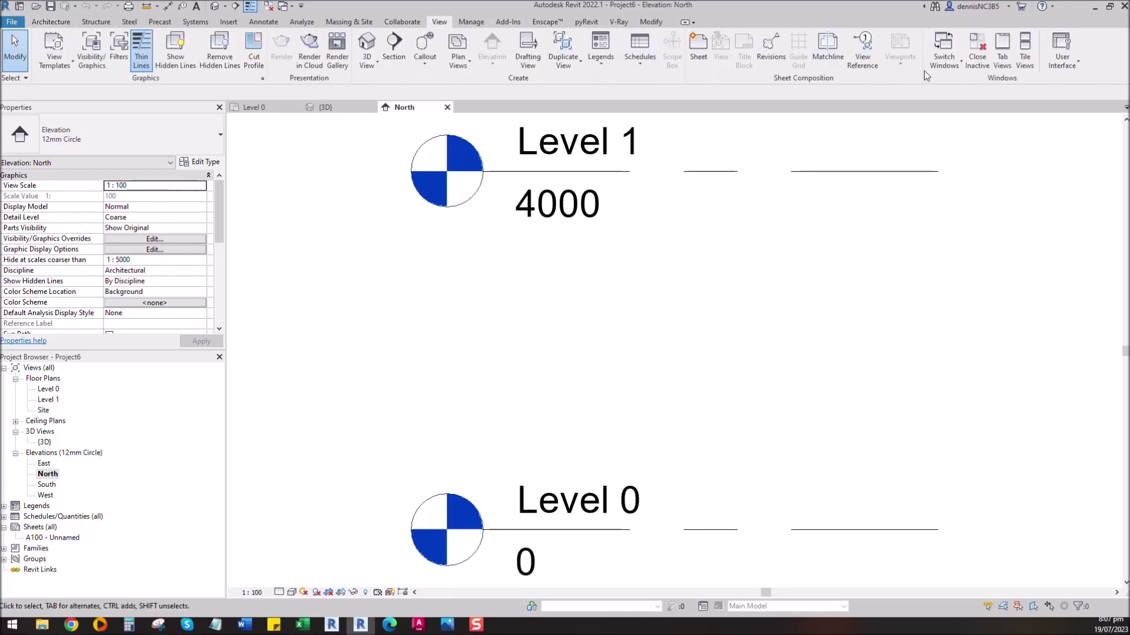
left_click(1024, 59)
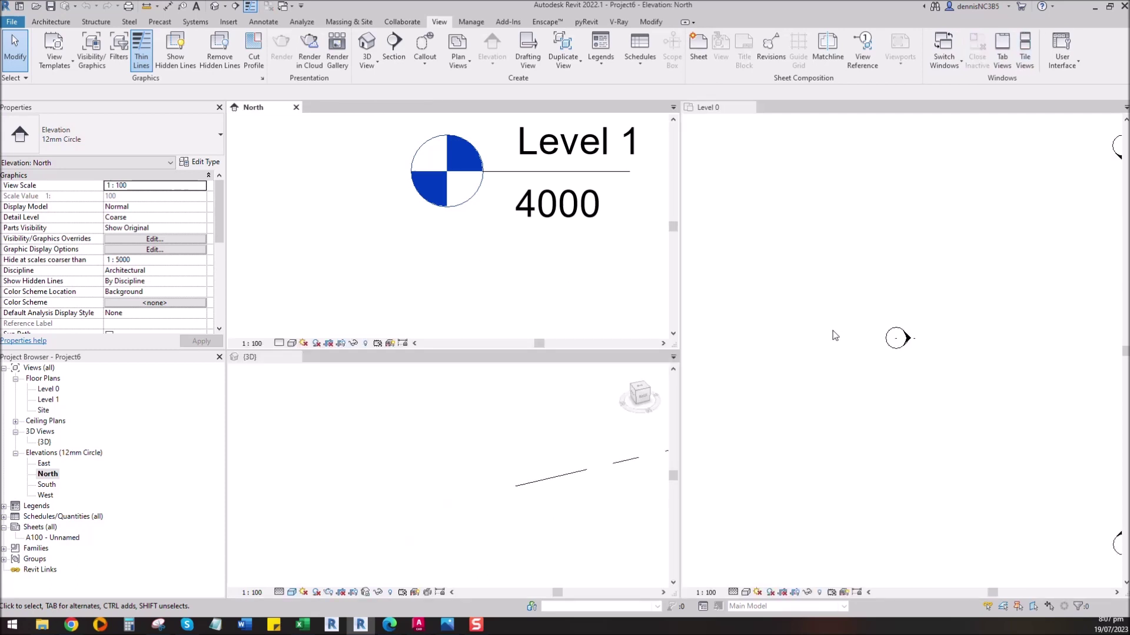
key("z")
key("a")
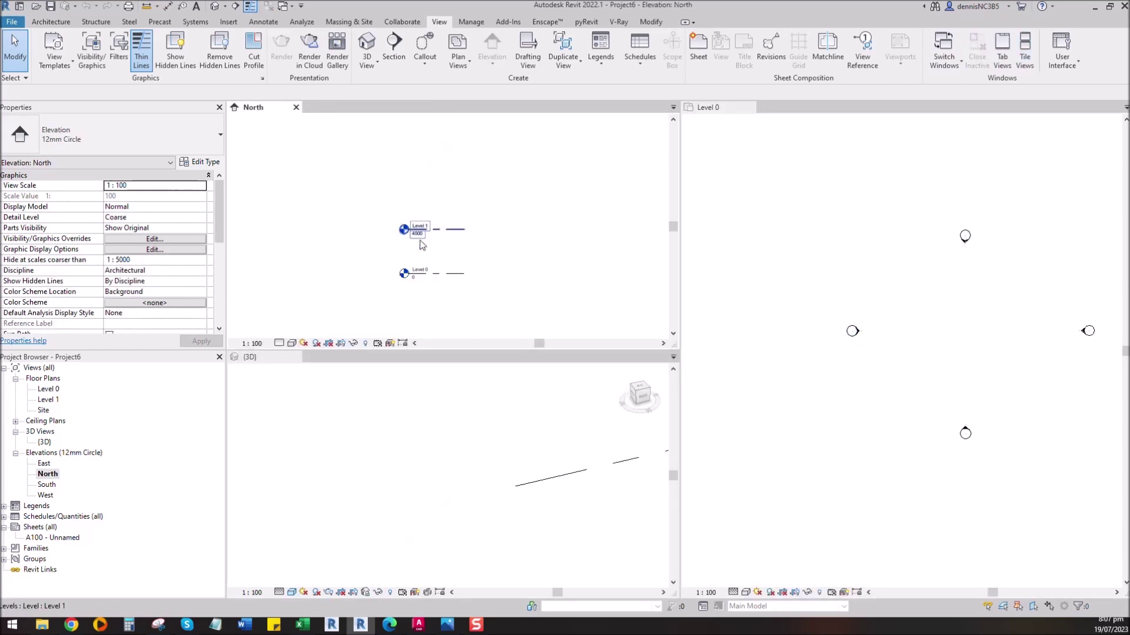
Hide the whole Levels category in the 3D view
left_click(402, 399)
scroll(403, 399, "down", 2)
scroll(514, 433, "up", 3)
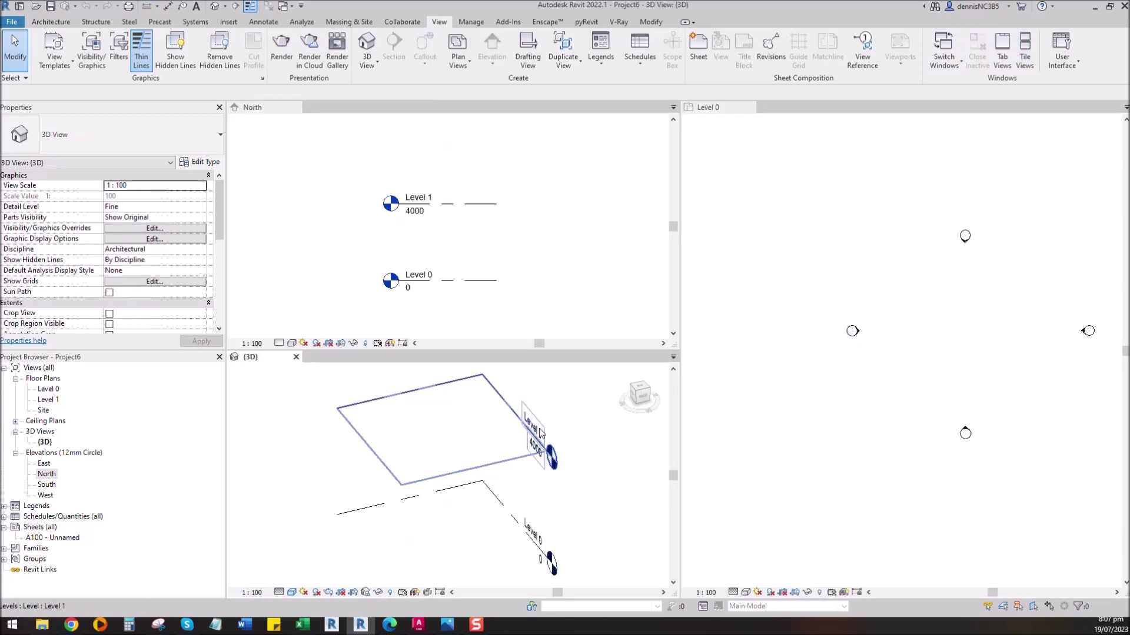
right_click(533, 432)
mouse_move(588, 176)
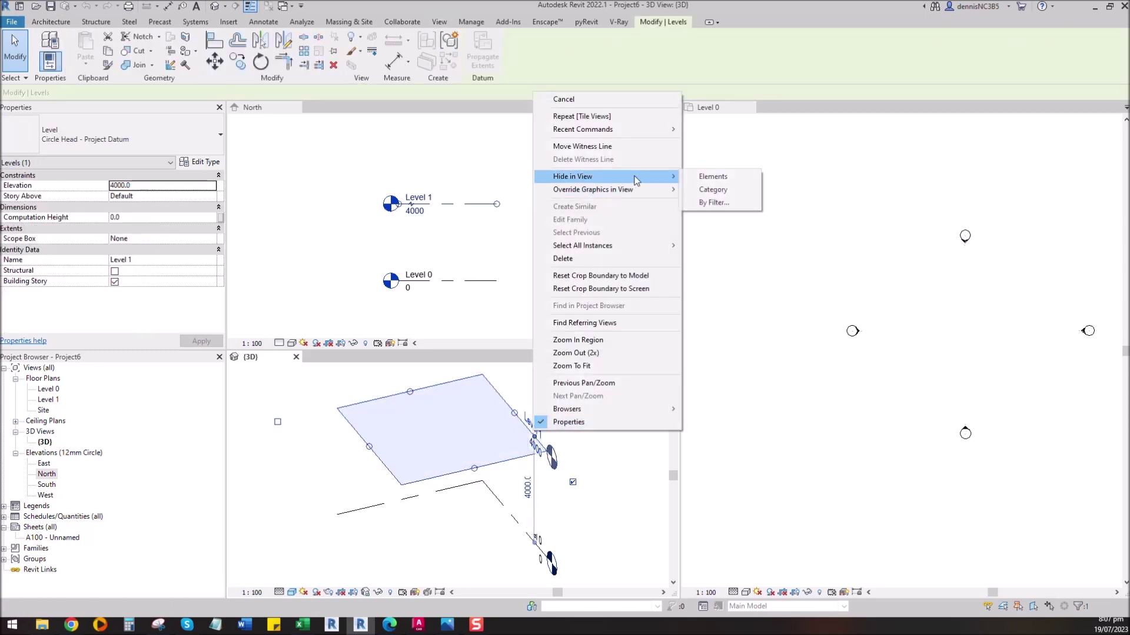
left_click(713, 189)
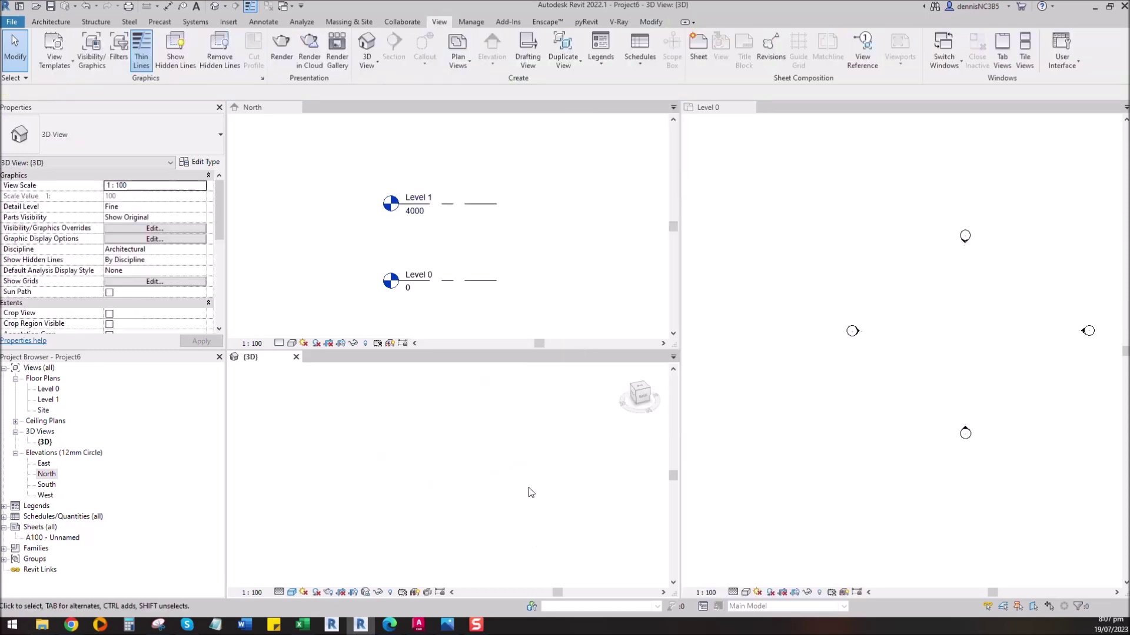
Save the project in the CROWN folder as WINDOW CASEMENT
left_click(905, 375)
scroll(921, 324, "up", 2)
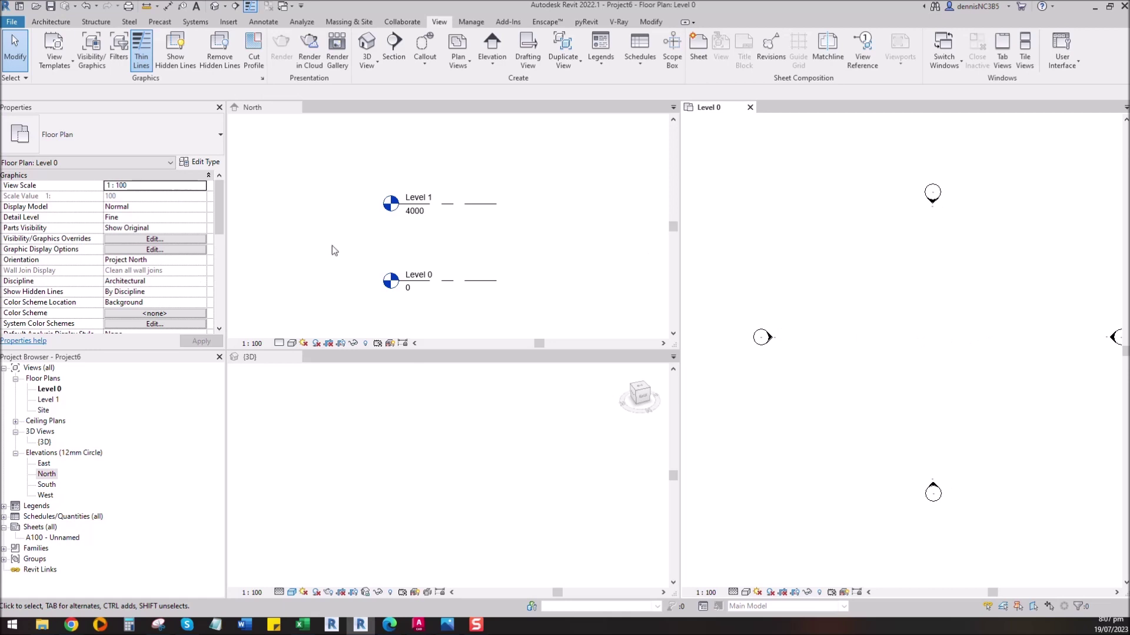
key("ctrl+s")
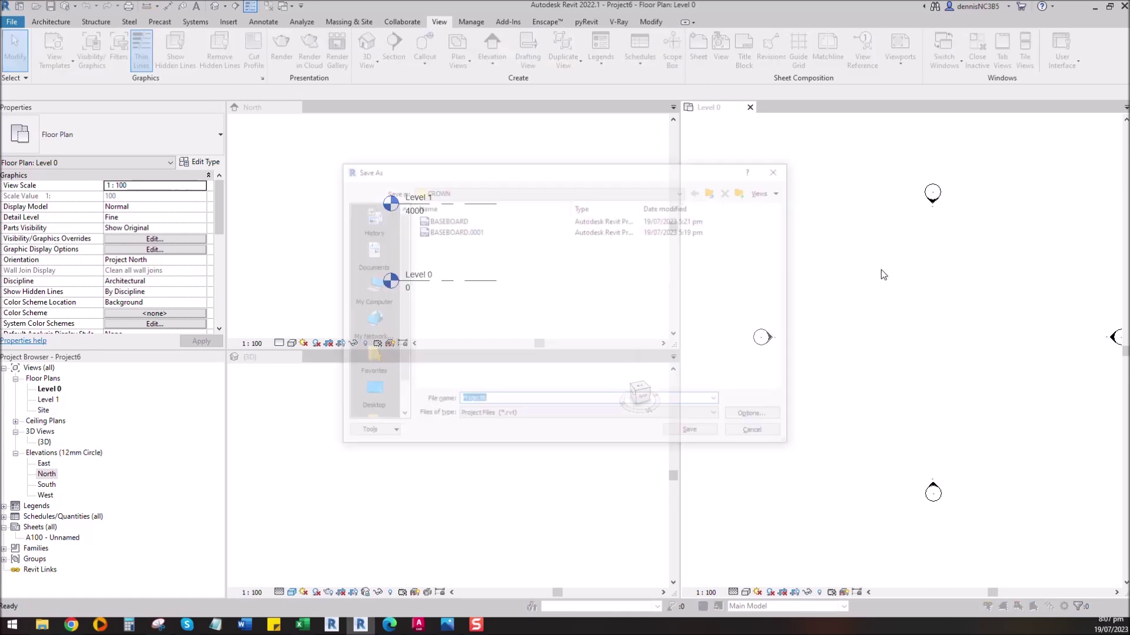
type("WINDOW CASEMENT")
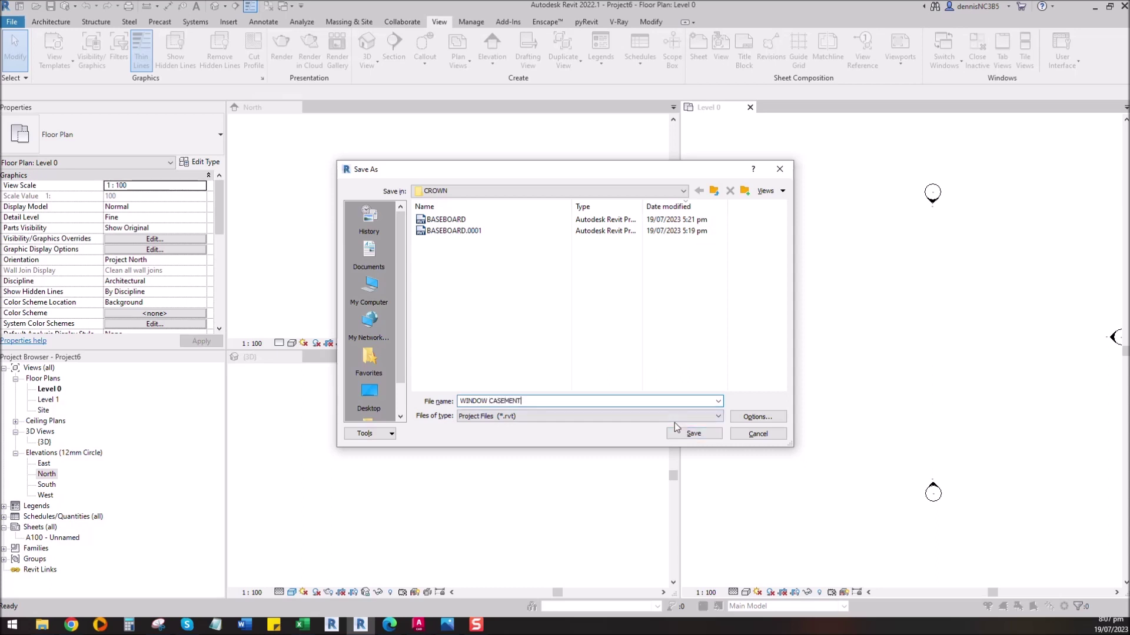
left_click(686, 434)
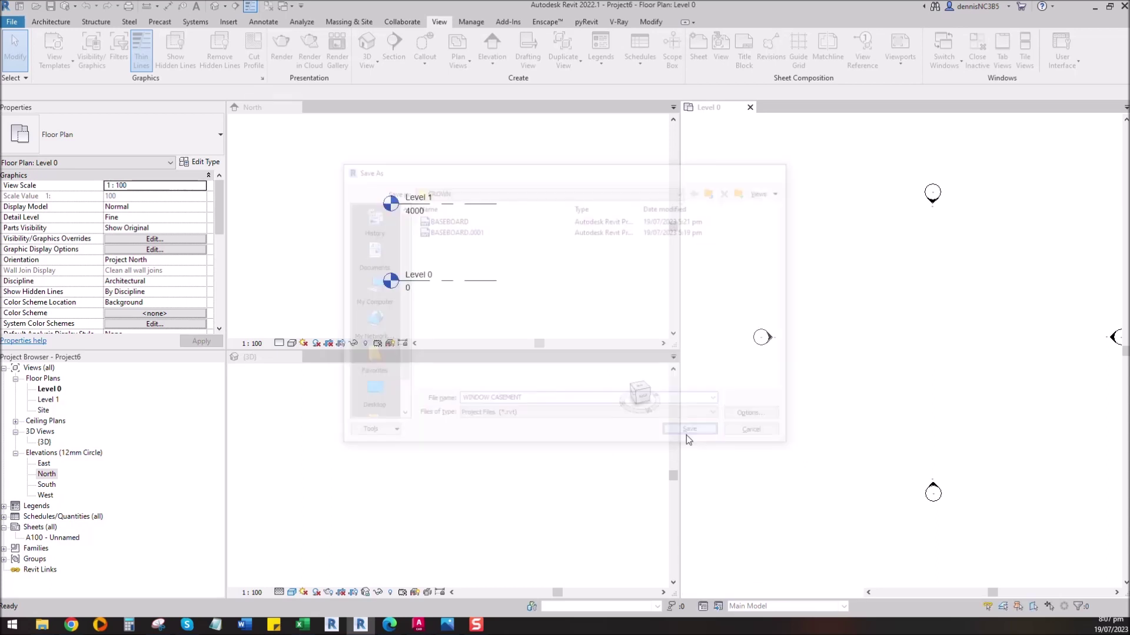
Draw an L-shaped pair of Wall-Ext_102Bwk-50Air-45Ins-100DBlk-12P architectural walls between the elevation markers in the Level 0 plan
left_click(13, 24)
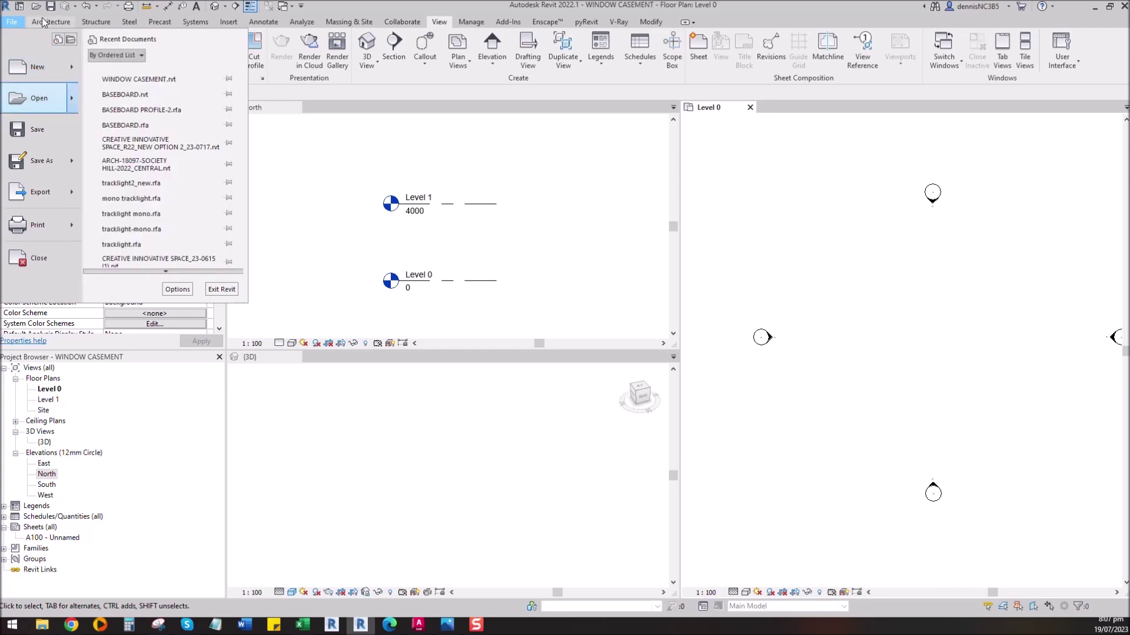
left_click(44, 22)
left_click(44, 65)
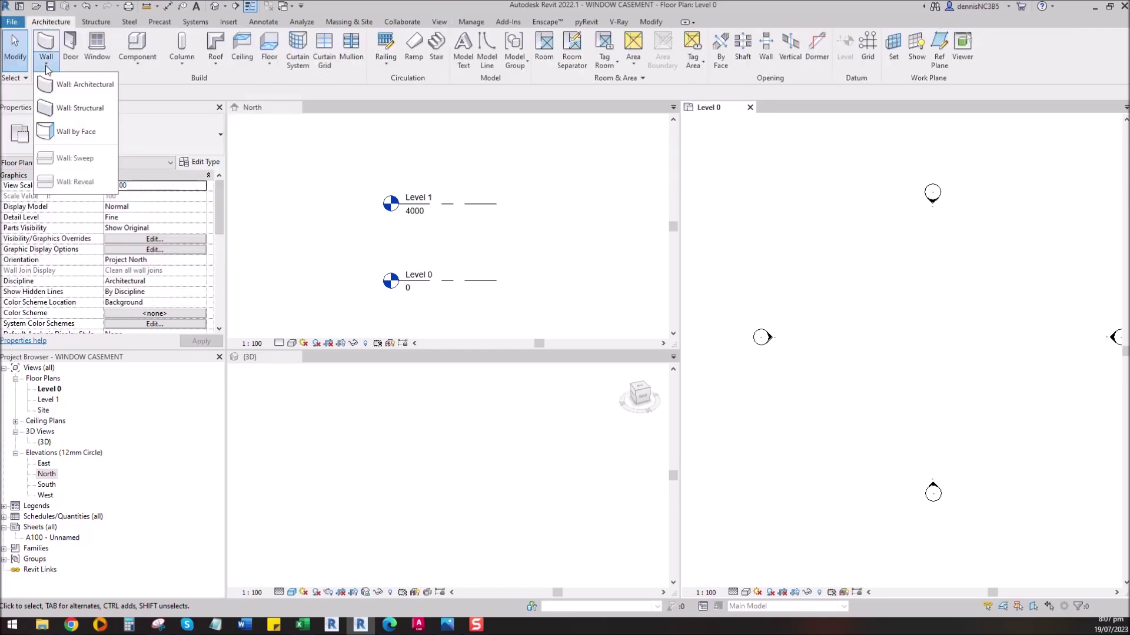
left_click(70, 84)
left_click(168, 139)
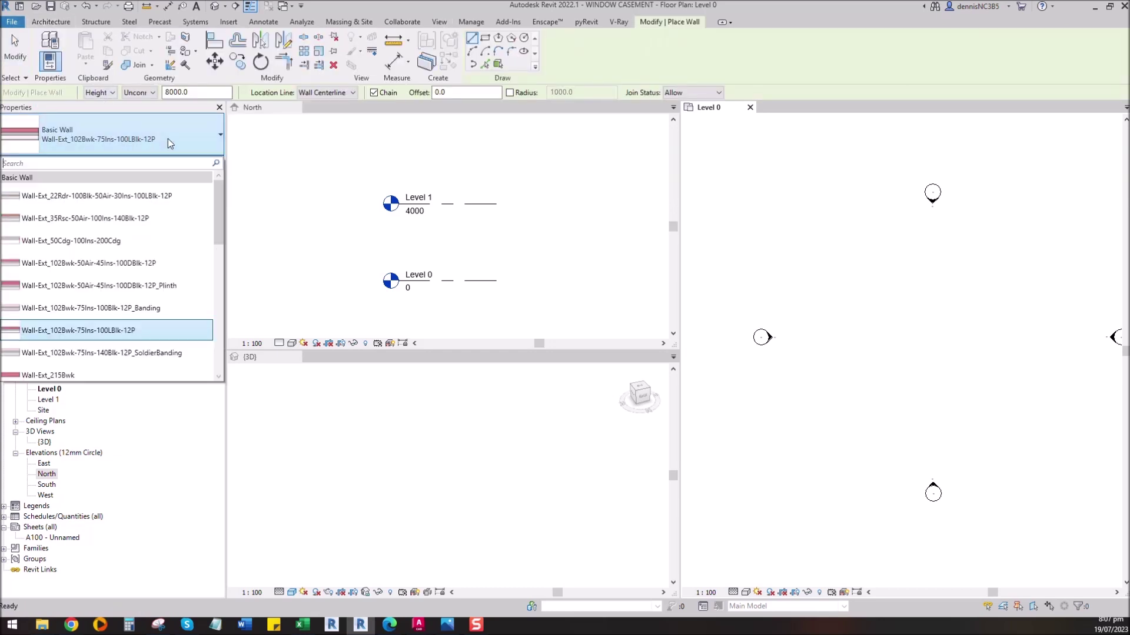
left_click(113, 263)
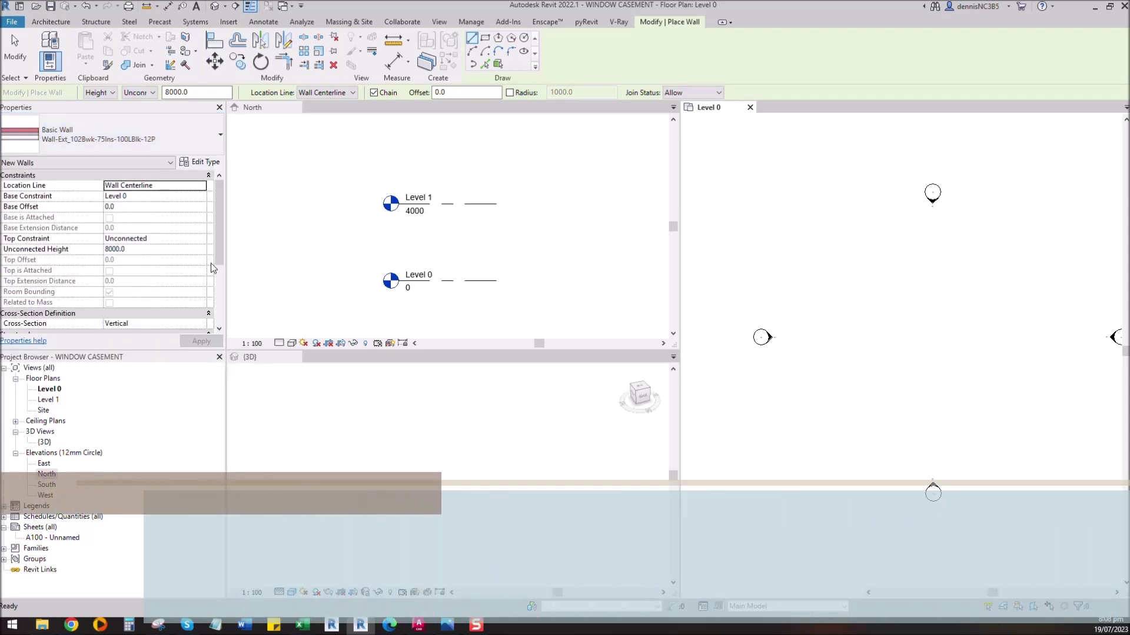
left_click(860, 281)
left_click(861, 379)
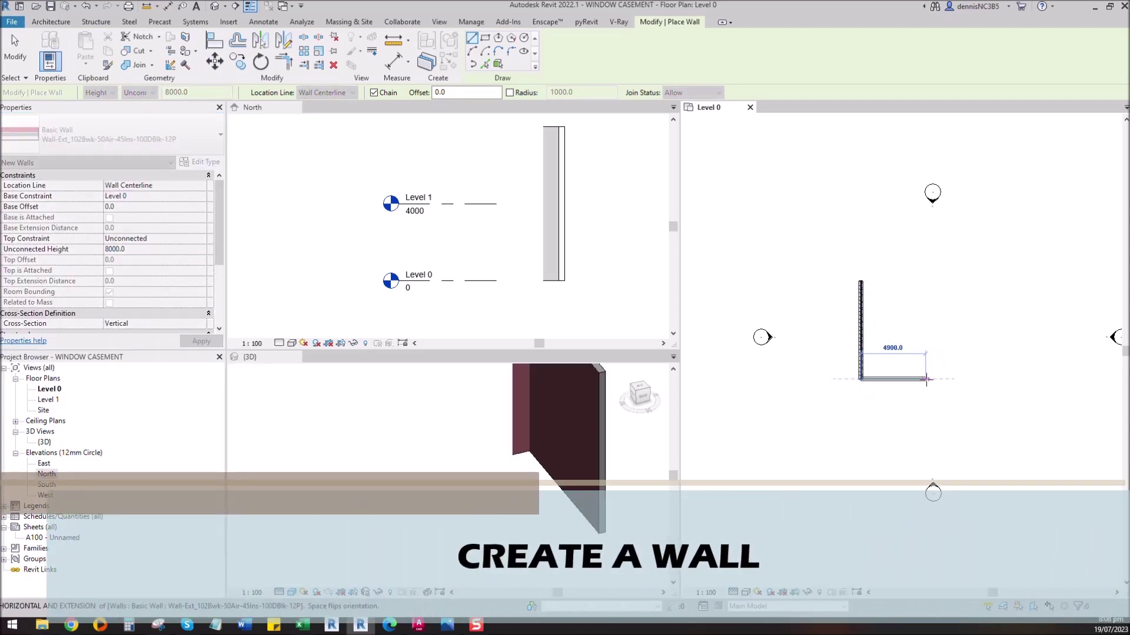
left_click(966, 379)
left_click(16, 48)
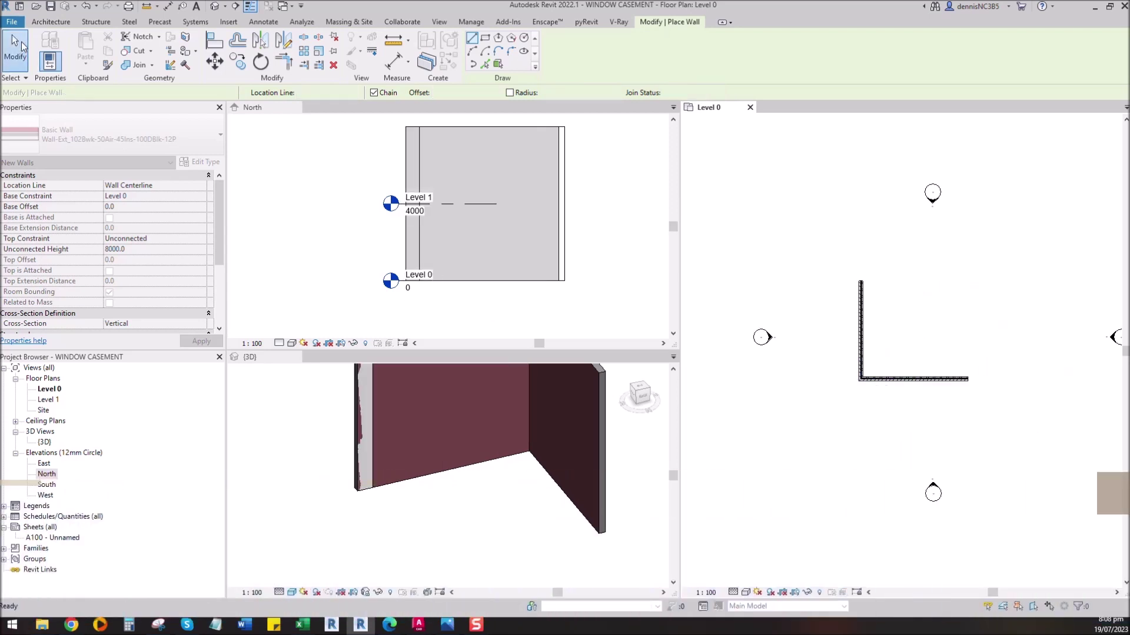
Set the top constraint of both walls to Up to level: Level 1
left_click_drag(923, 432, 836, 392)
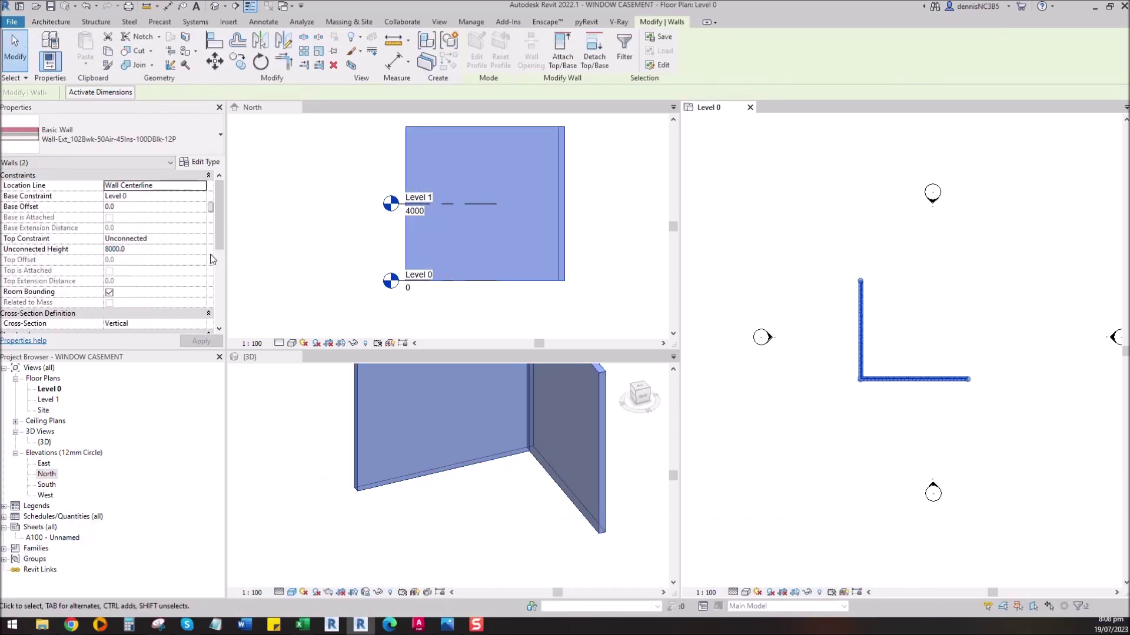
left_click(200, 239)
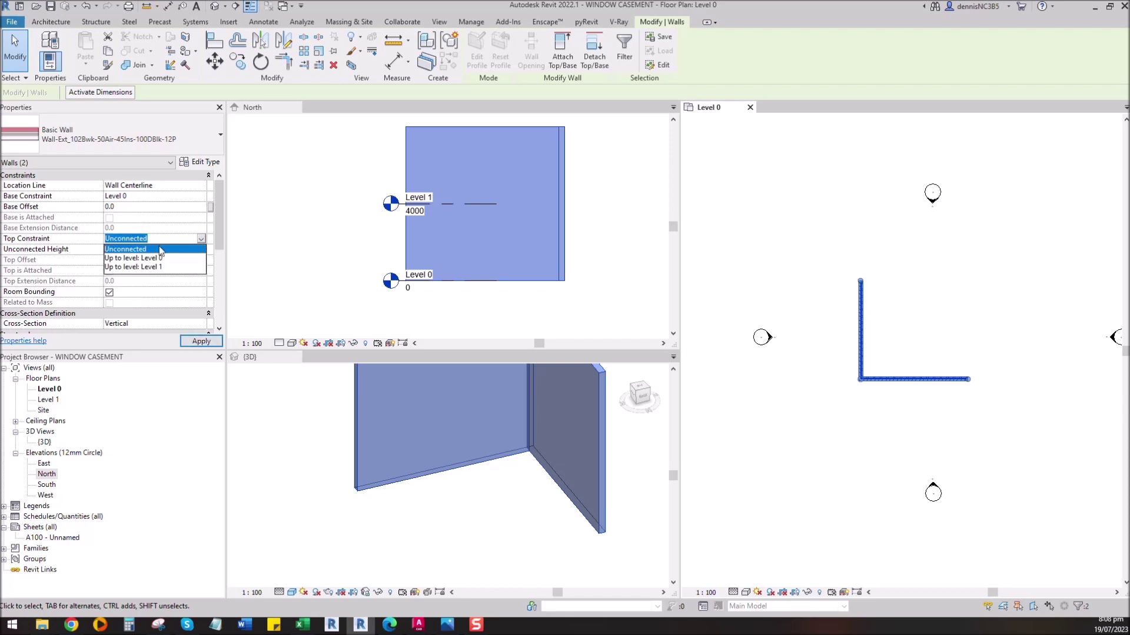
left_click(155, 267)
left_click(782, 423)
scroll(445, 444, "up", 5)
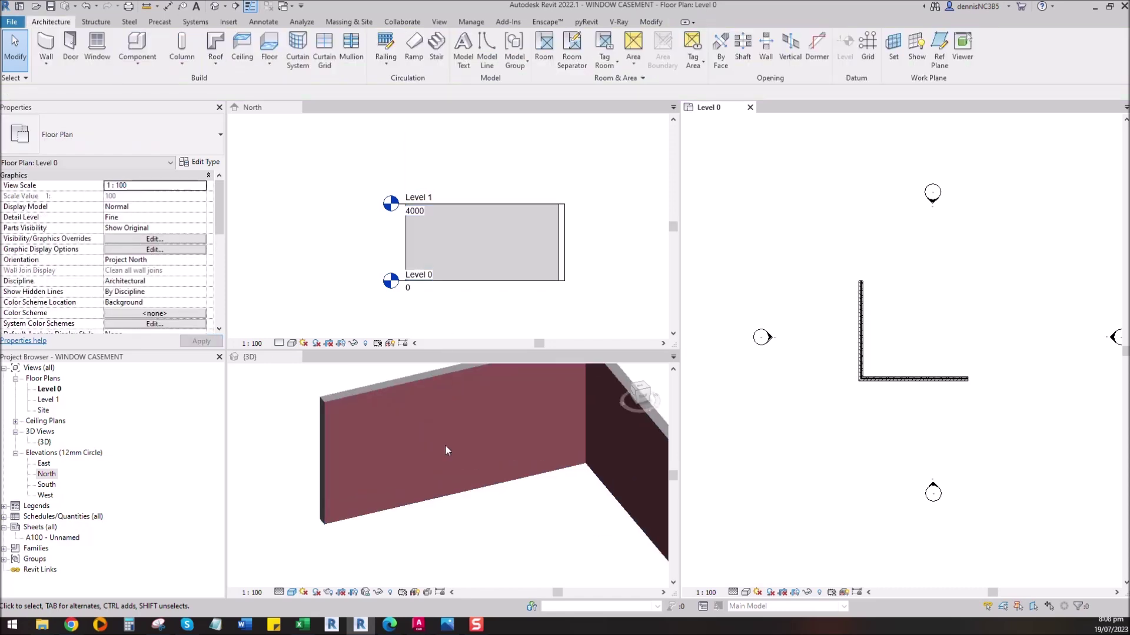
scroll(468, 489, "down", 5)
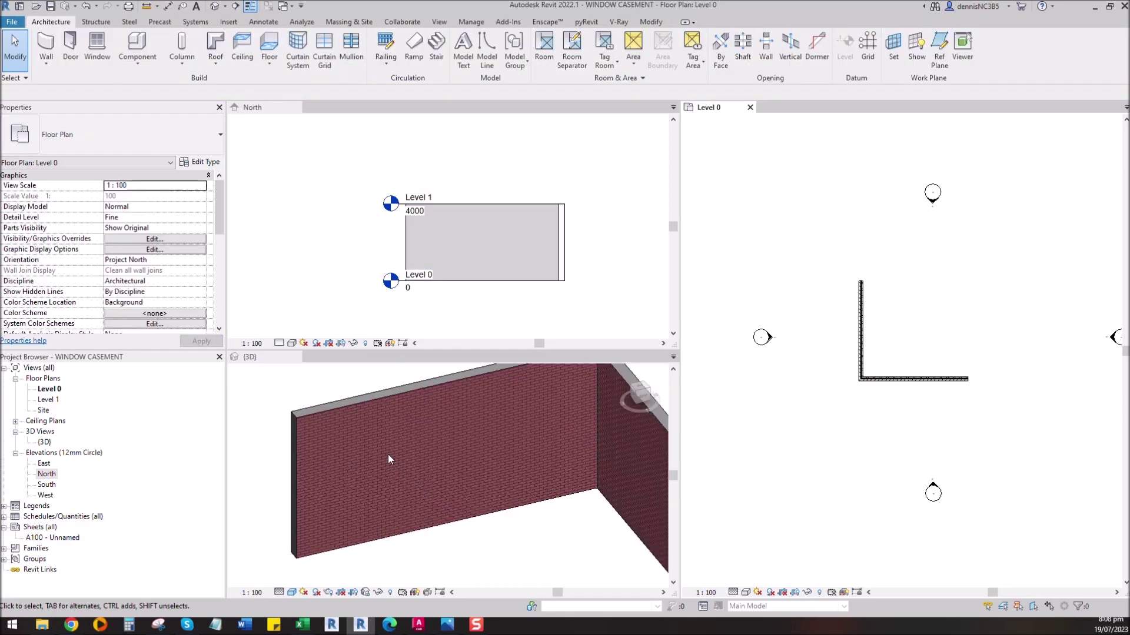
Place a 1810x1210mm Windows_Sgl_Plain window at the middle of the horizontal wall in the Level 0 plan
left_click(391, 215)
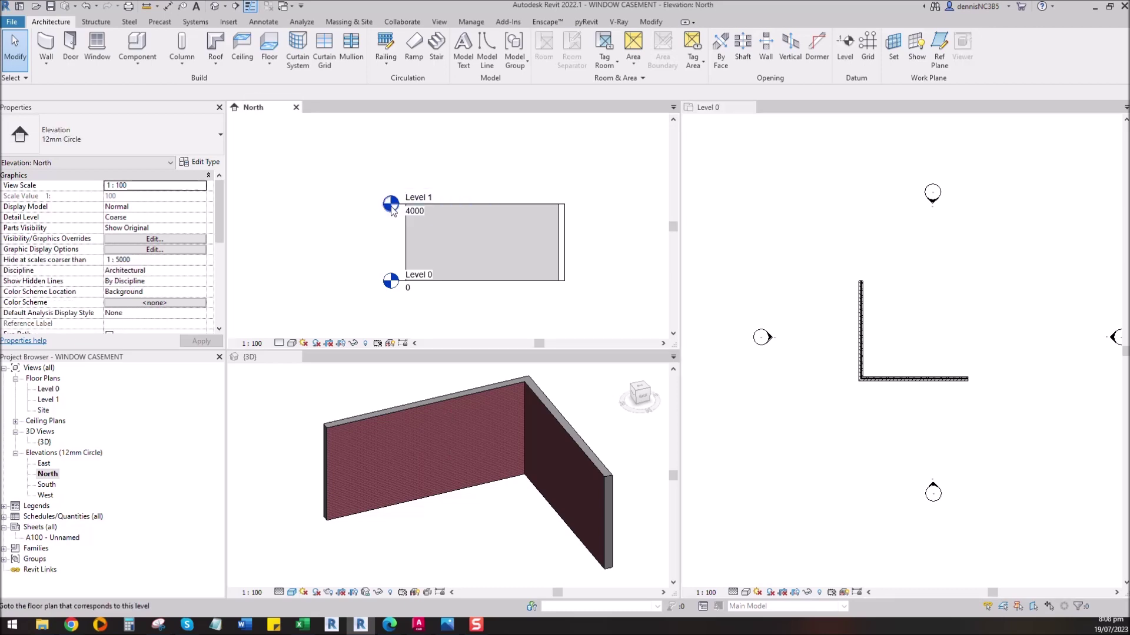
scroll(400, 212, "up", 3)
scroll(407, 208, "down", 3)
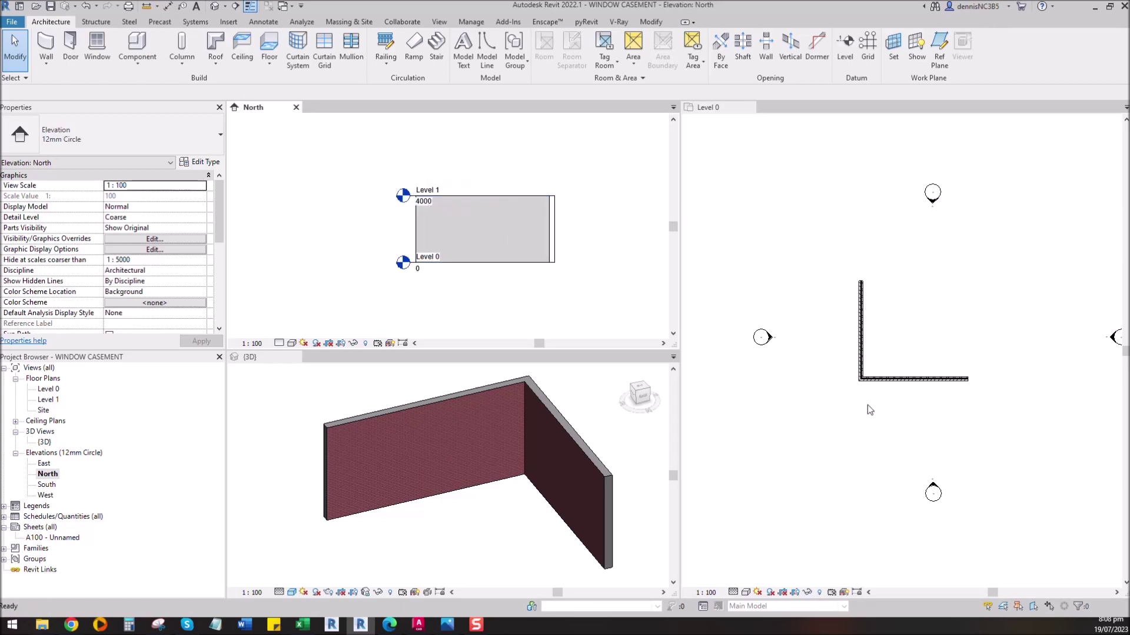
left_click(886, 328)
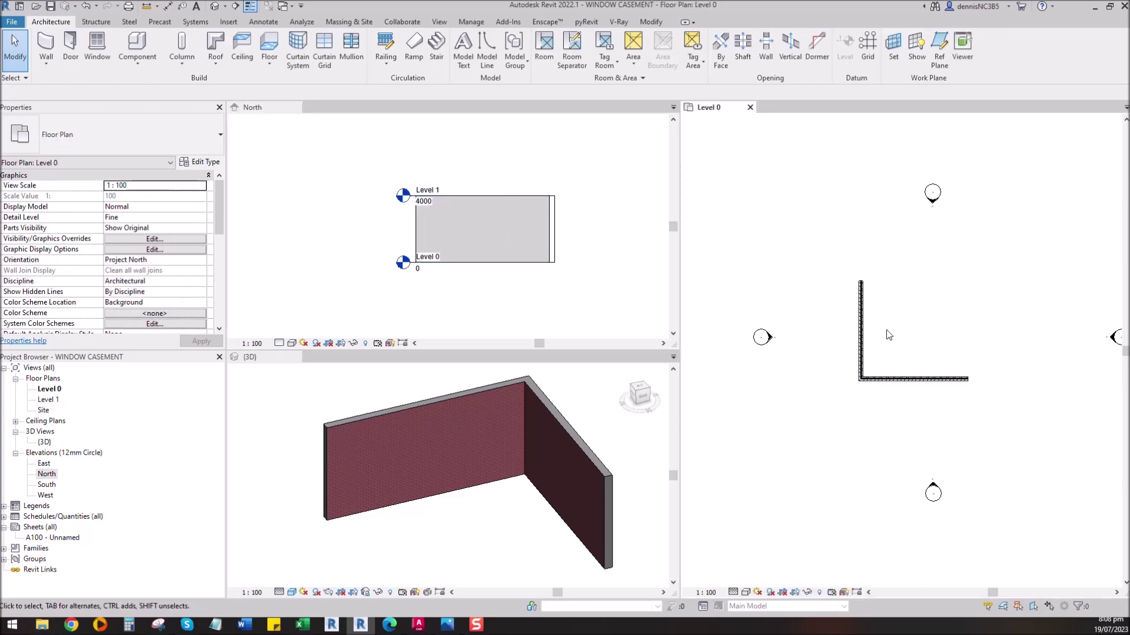
left_click(96, 46)
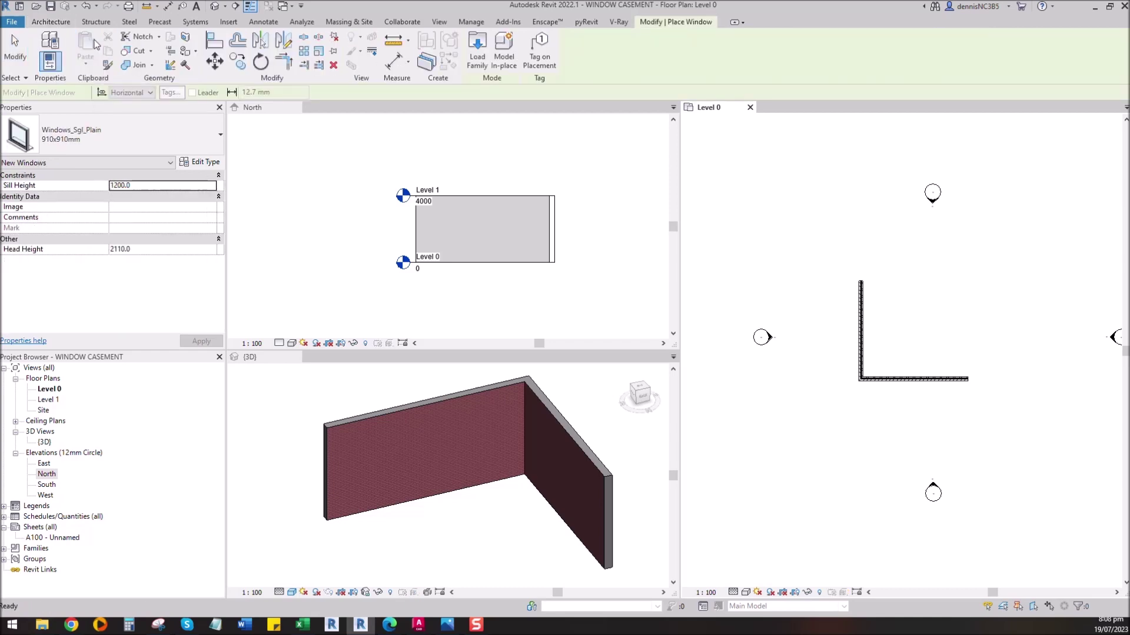
left_click(161, 133)
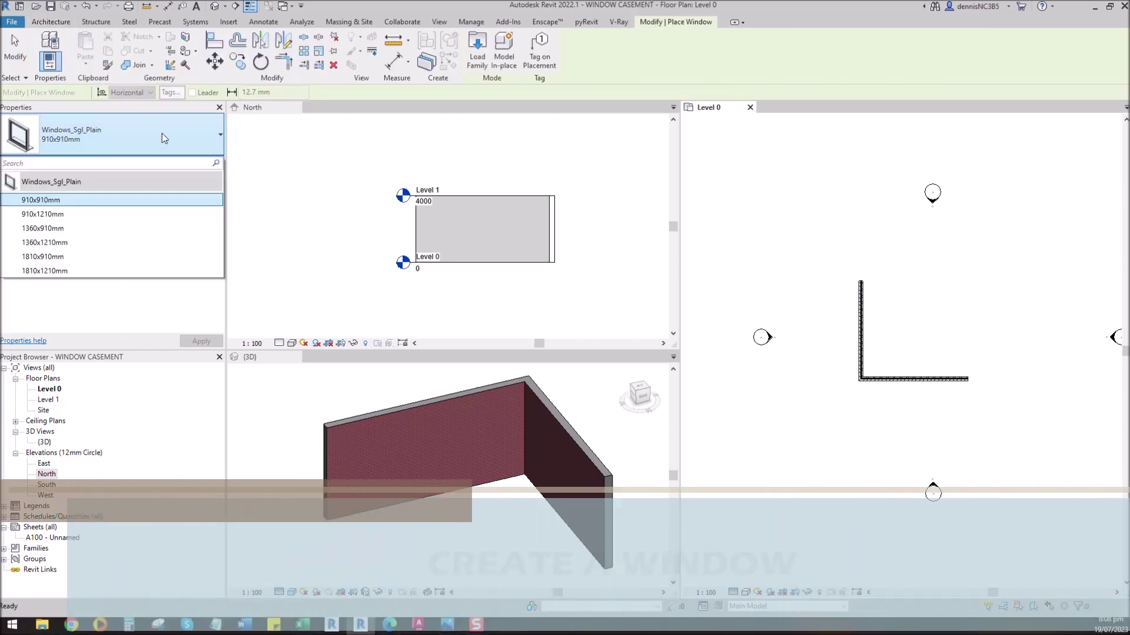
left_click(88, 270)
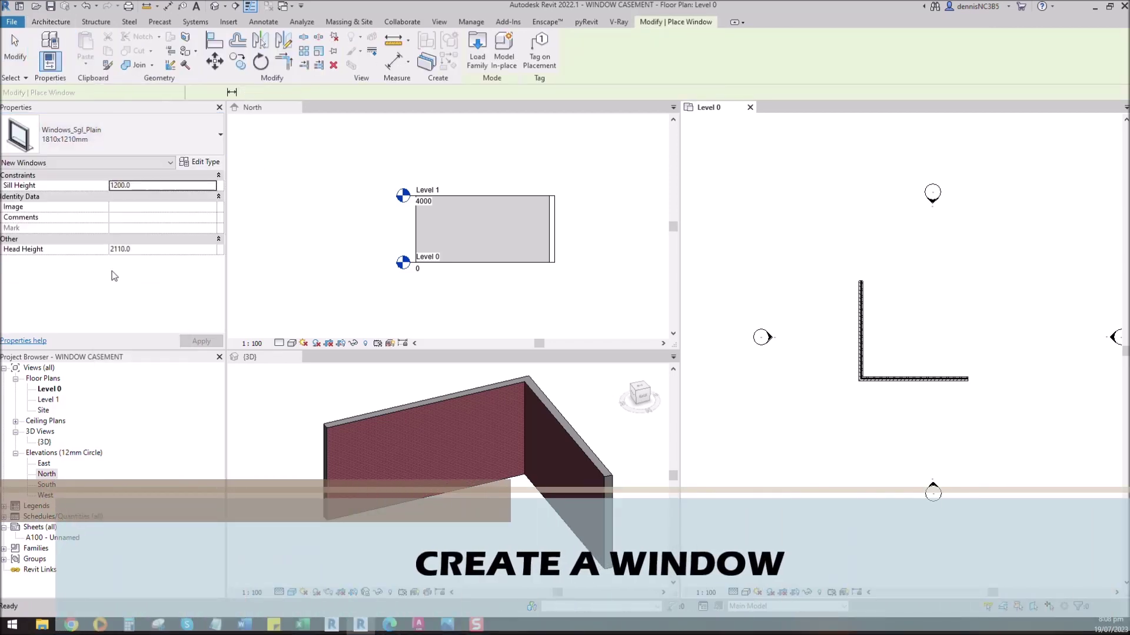
left_click(912, 380)
key("Escape")
key("Escape")
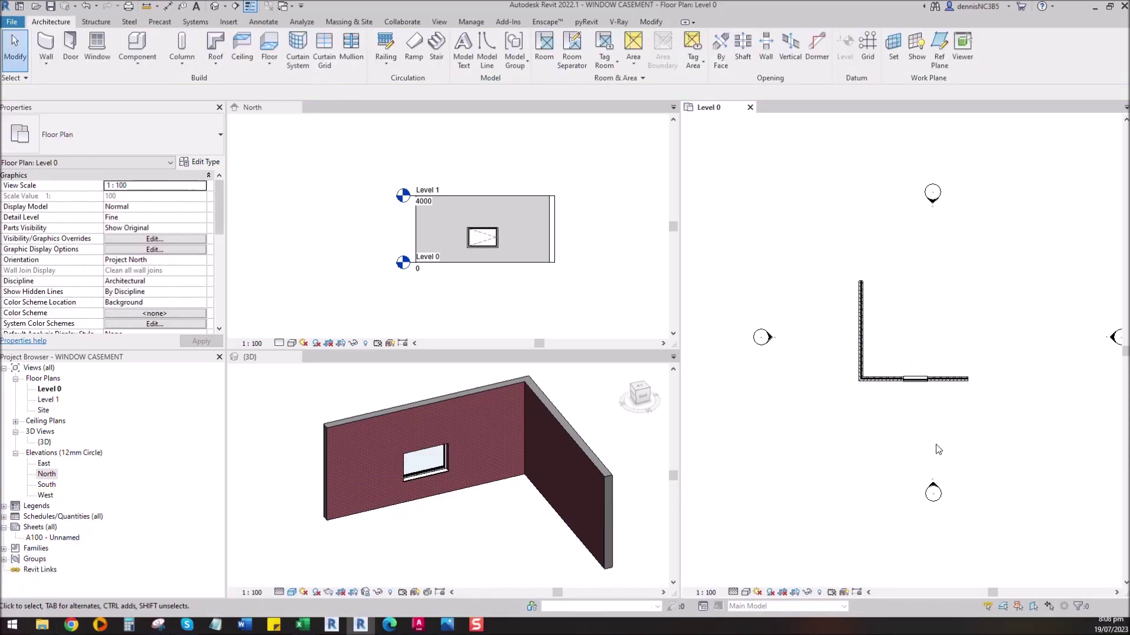
Raise the placed window slightly in its wall by increasing its sill height
left_click(920, 382)
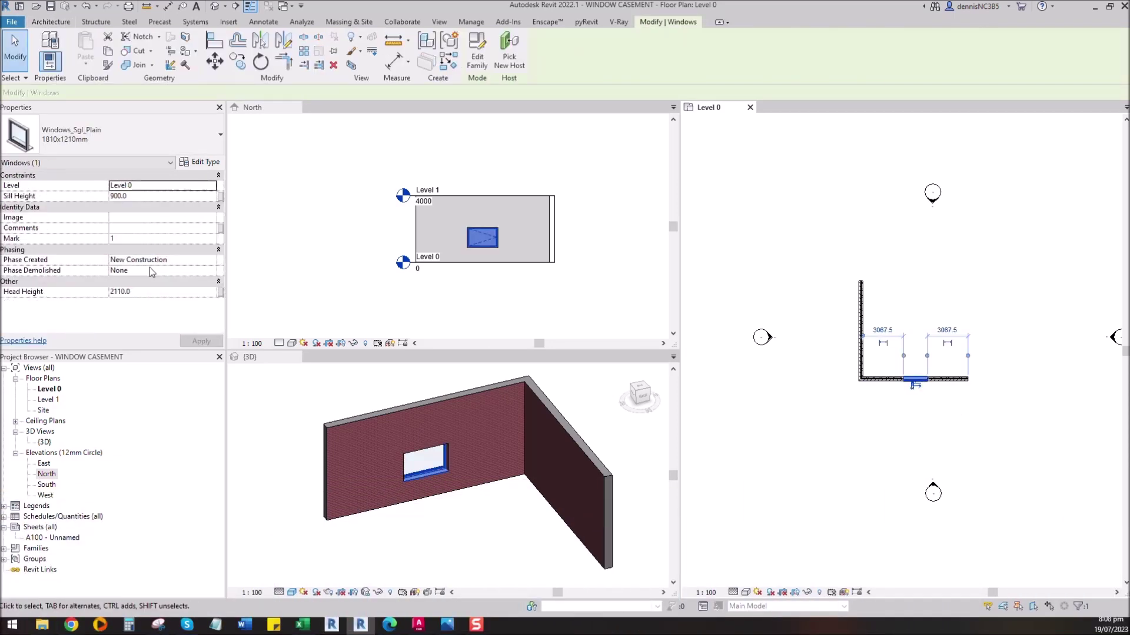
left_click(149, 197)
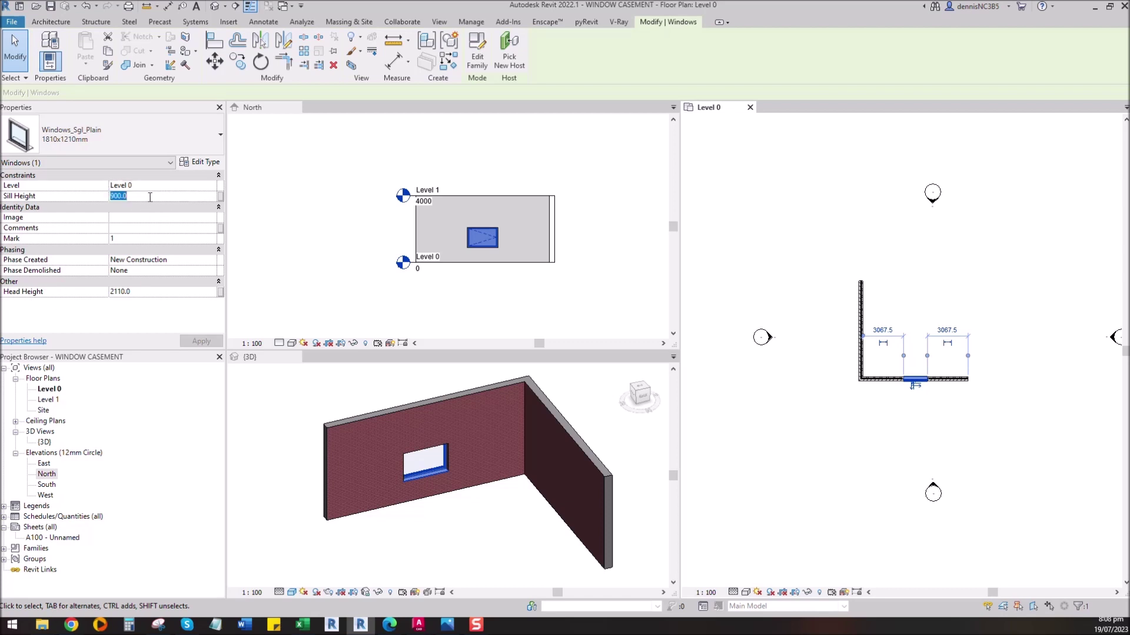
key("Return")
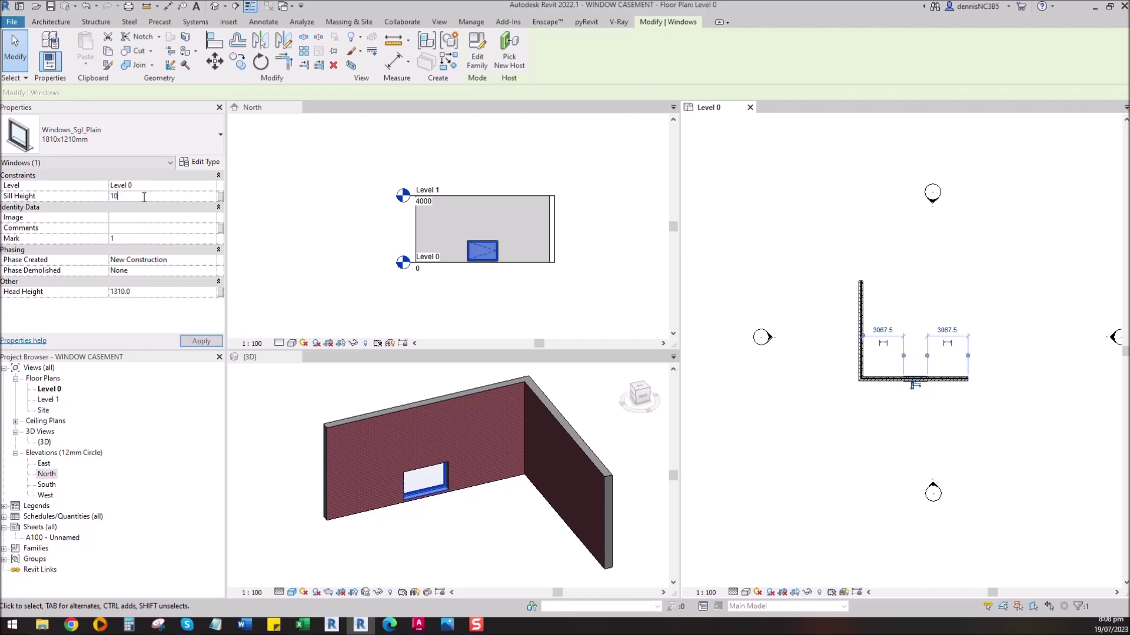
key("Return")
left_click(444, 512)
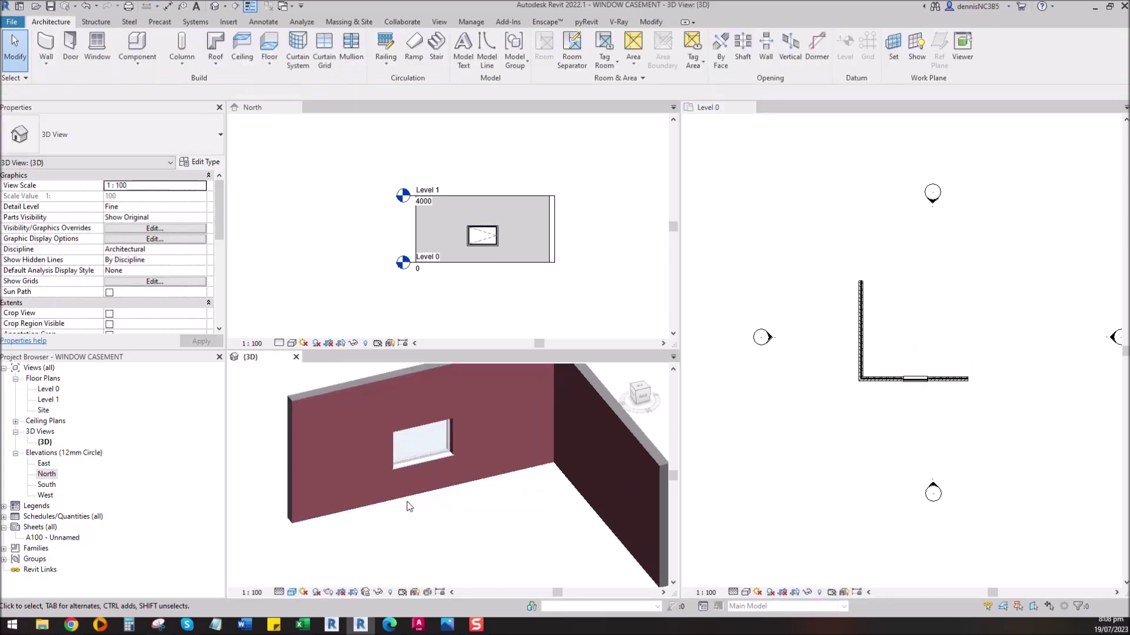
scroll(397, 473, "up", 5)
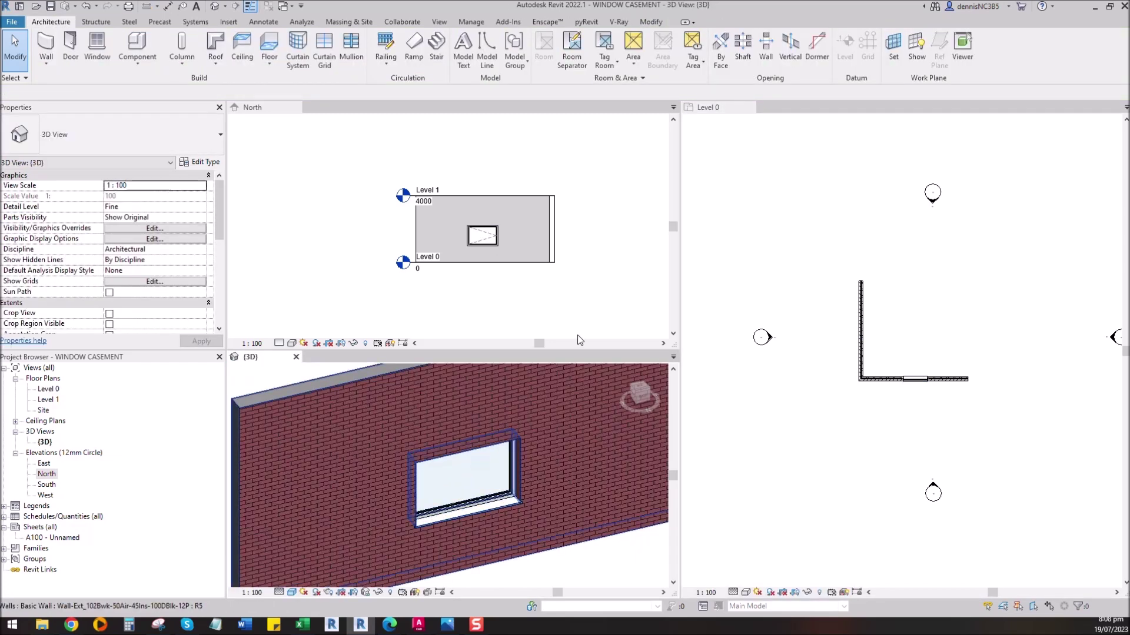
left_click(598, 260)
scroll(529, 252, "up", 3)
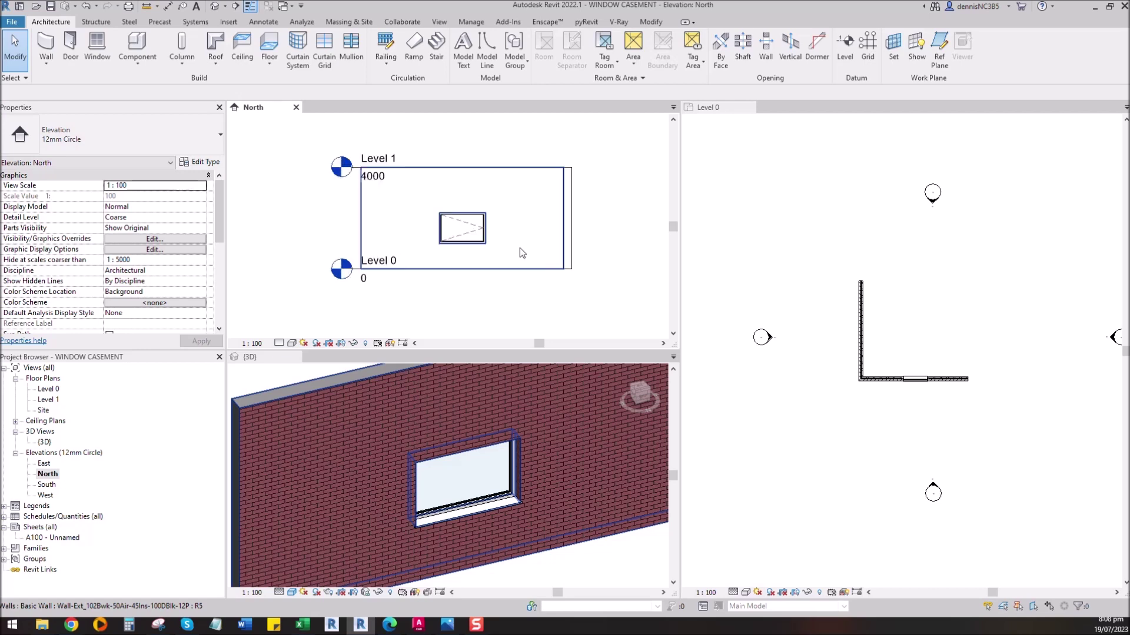
left_click(746, 227)
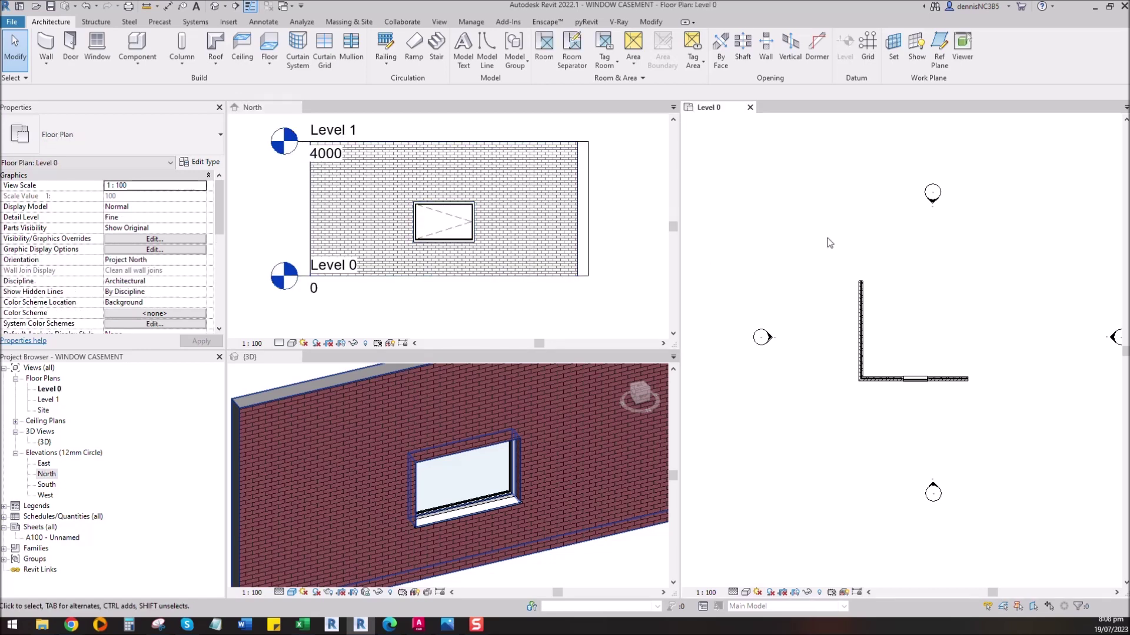
Create a new family from the Metric Profile template
left_click(10, 23)
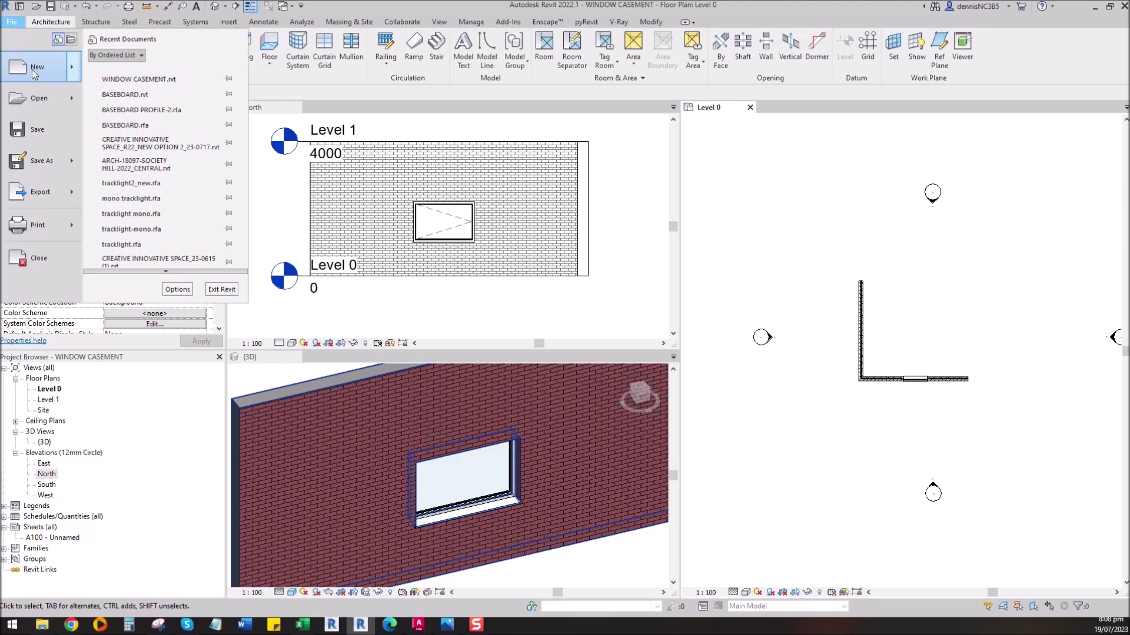
mouse_move(40, 67)
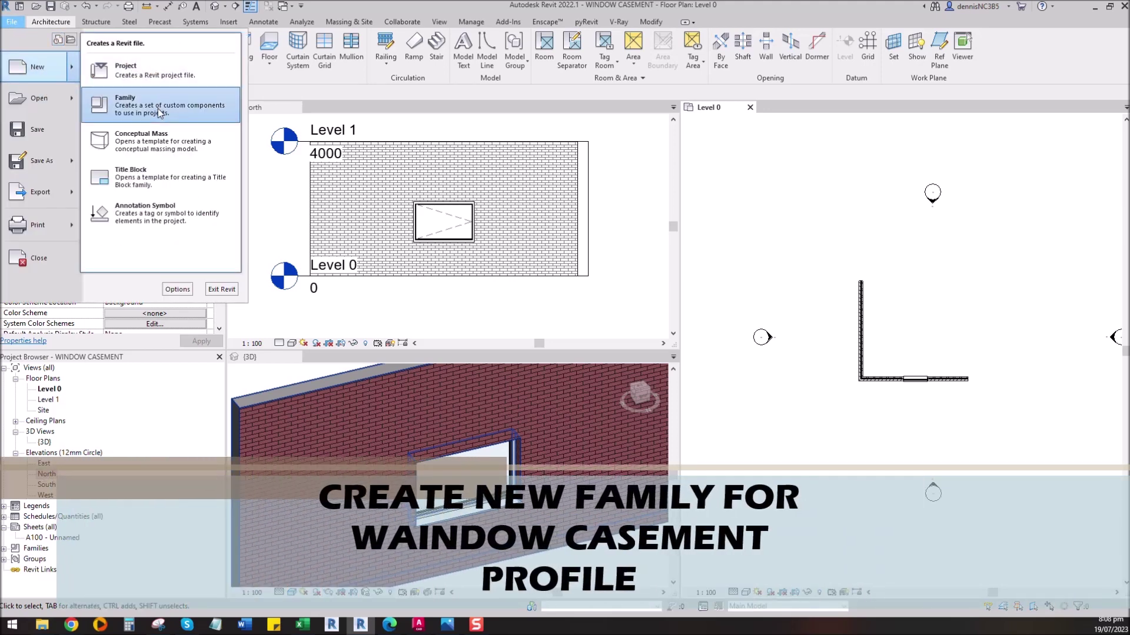
left_click(147, 106)
left_click_drag(761, 288, 761, 383)
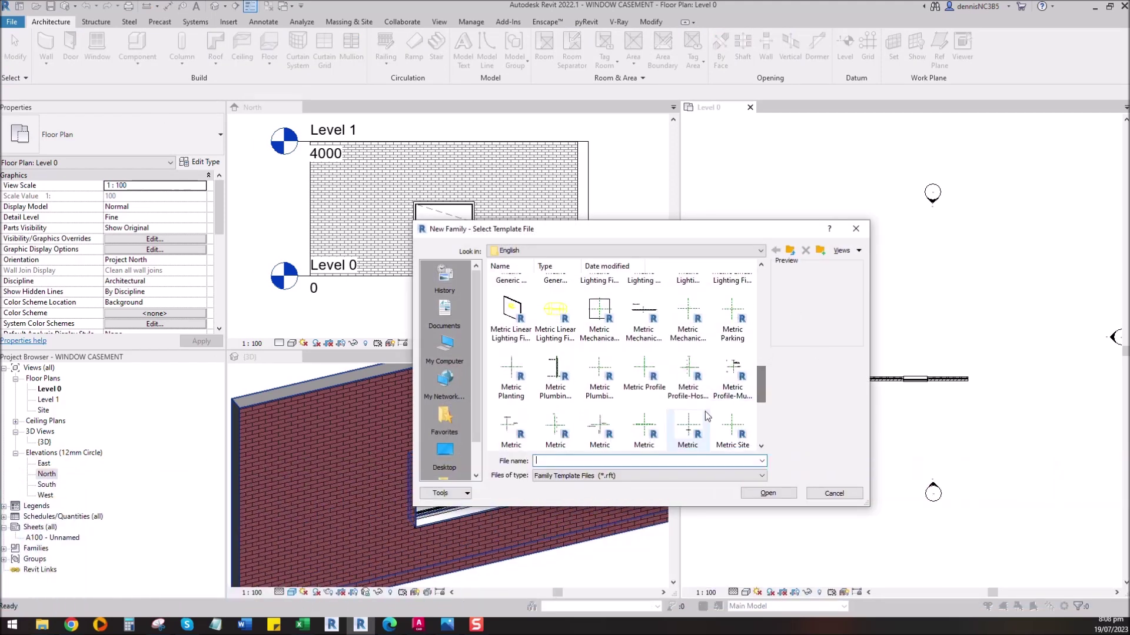
left_click(642, 379)
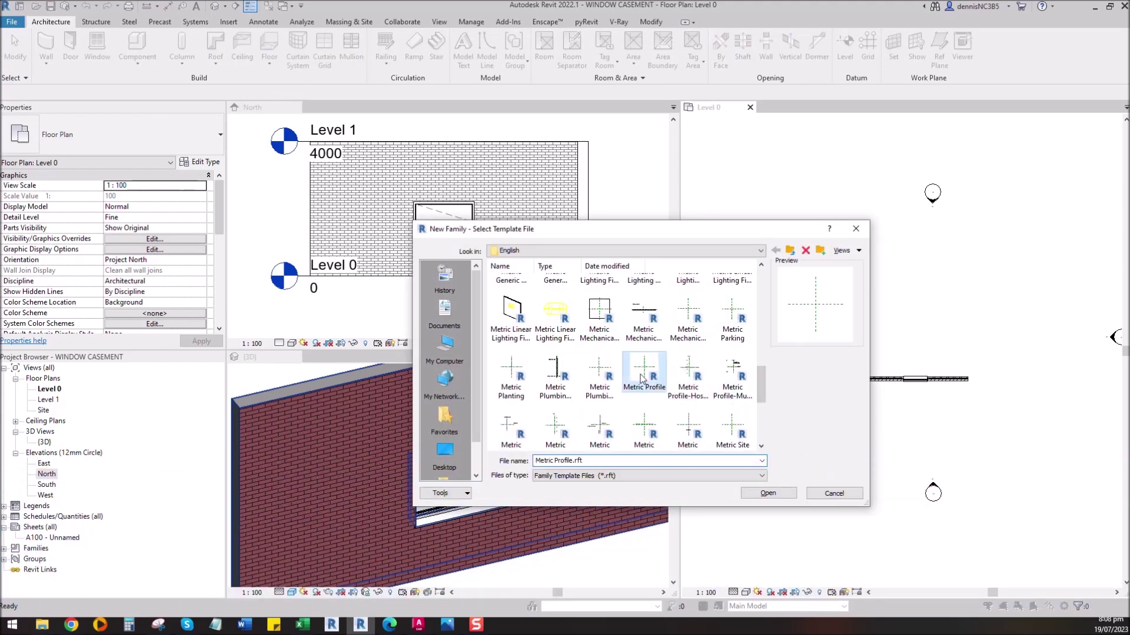
left_click(766, 492)
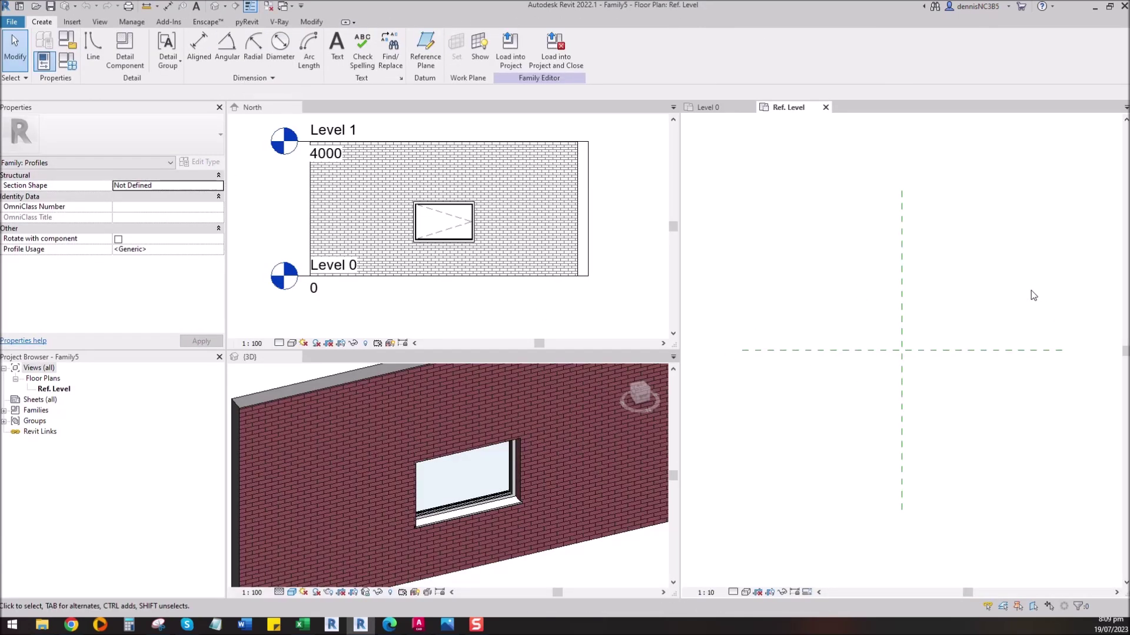
Draw a vertical line about 380 mm up and a horizontal line about 240 mm to the right from the reference plane intersection
left_click(93, 47)
left_click(870, 232)
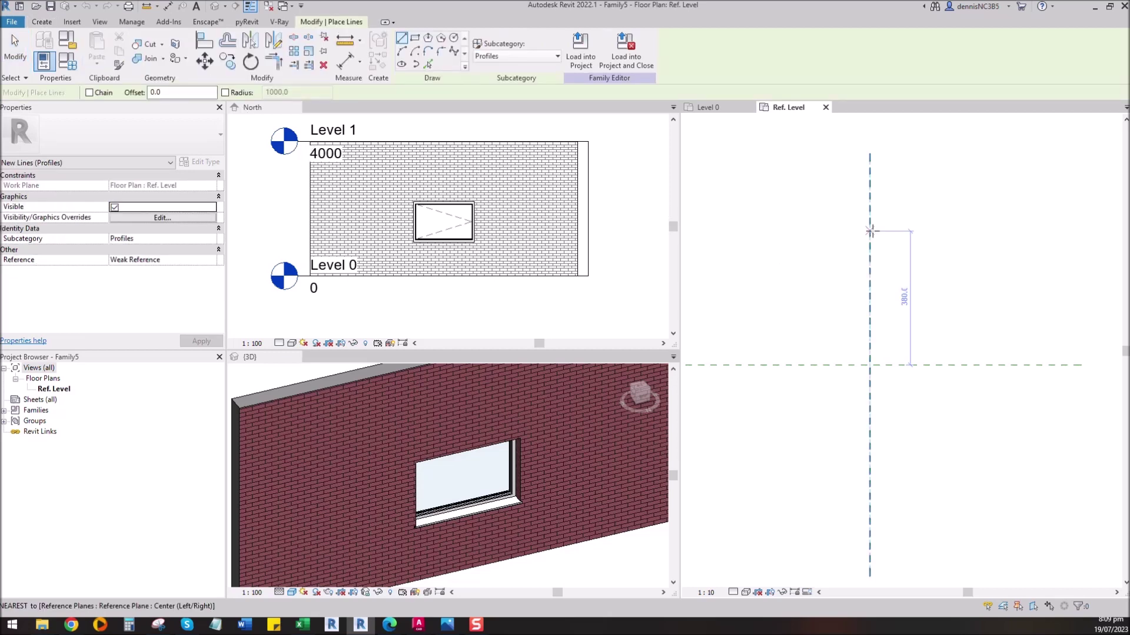
left_click(870, 368)
left_click(869, 368)
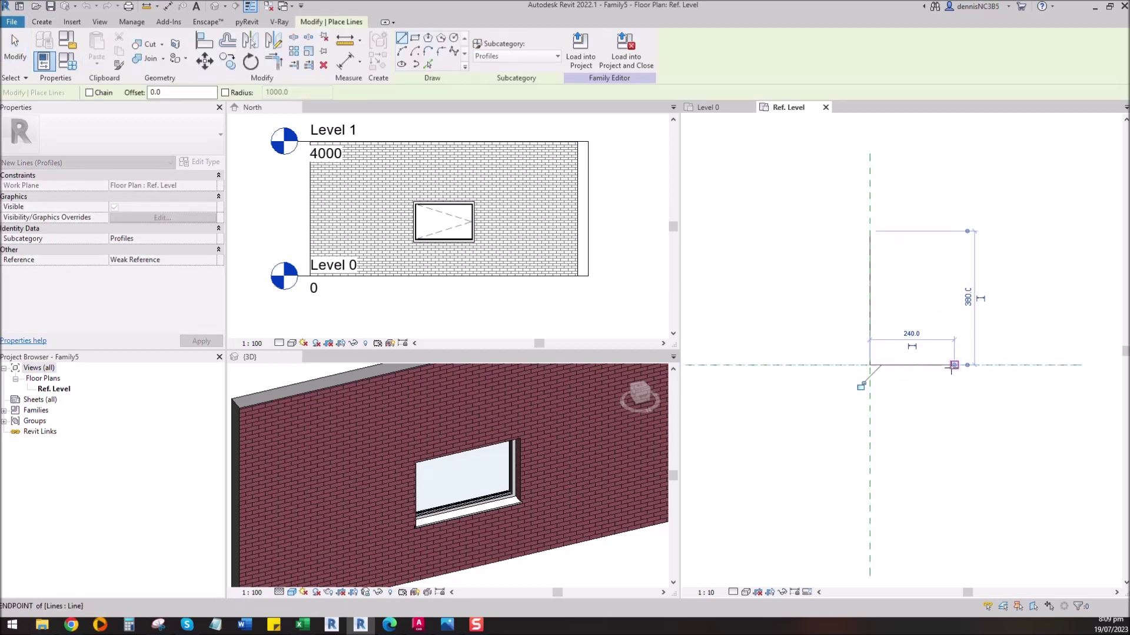
left_click(953, 367)
scroll(953, 360, "up", 2)
middle_click_drag(925, 319, 920, 360)
key("Escape")
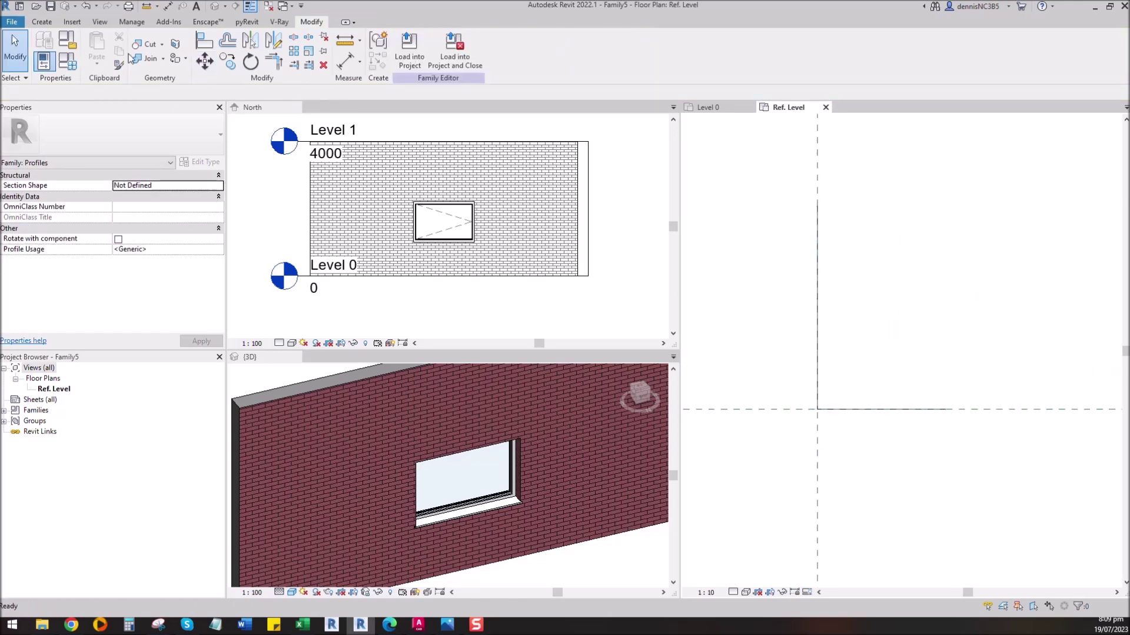
Offset copies of the horizontal line 300 mm upward and the vertical line 100 mm to the right
left_click(227, 47)
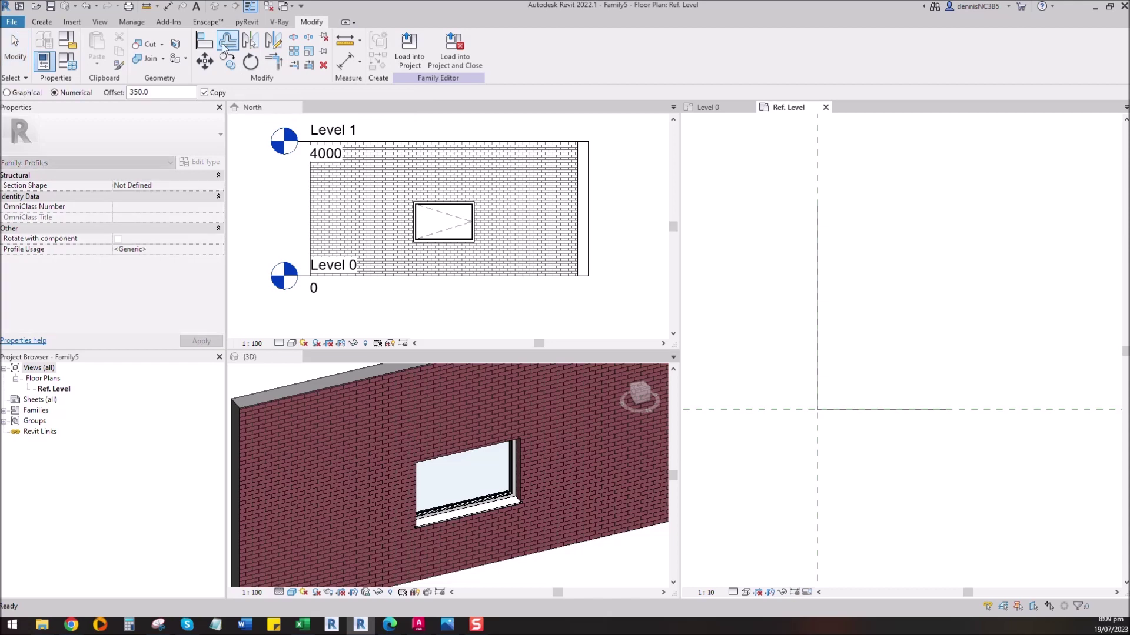
double_click(156, 93)
type("300")
left_click(870, 410)
left_click_drag(150, 92, 110, 95)
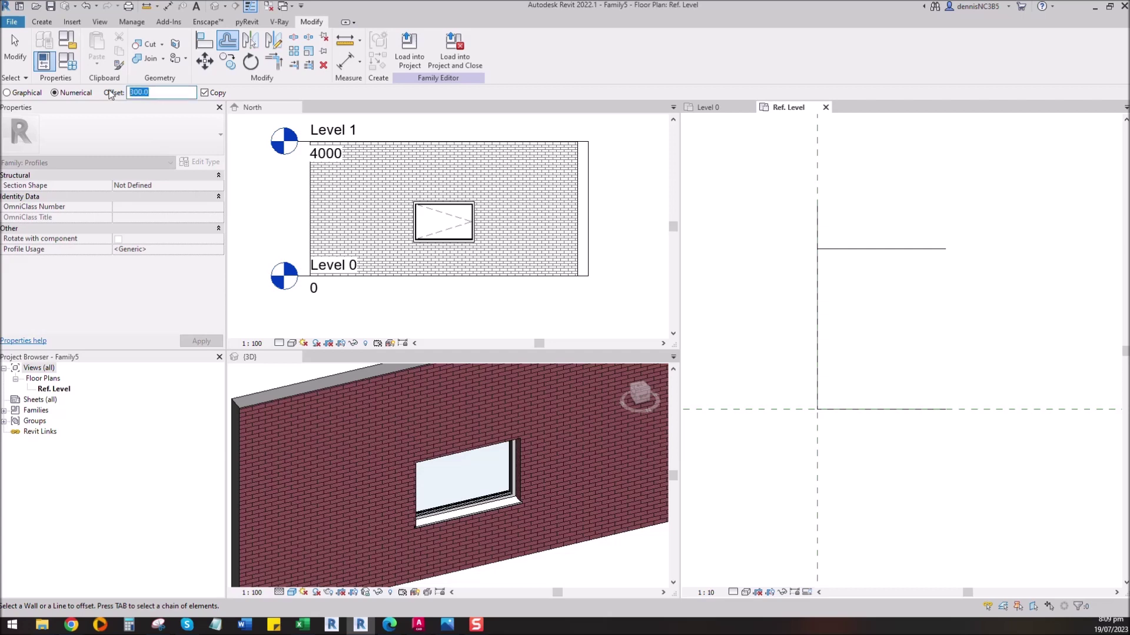
type("100")
key("Escape")
key("Escape")
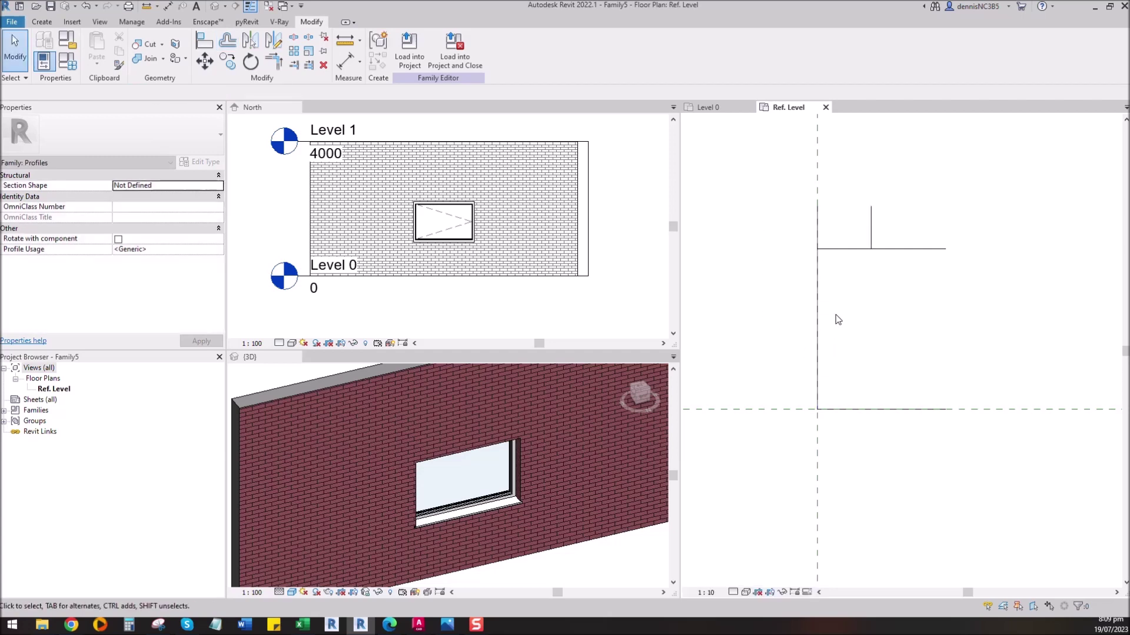
Trim and extend the four lines into a closed rectangle at the reference plane intersection
key("t")
key("r")
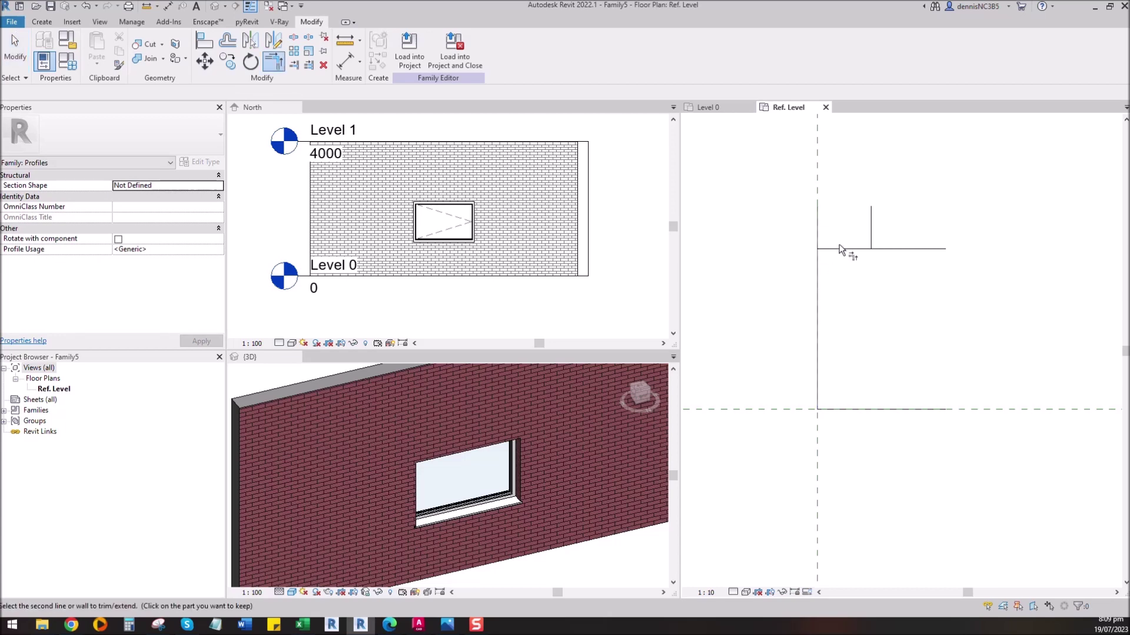
left_click(871, 241)
left_click(832, 410)
left_click(852, 249)
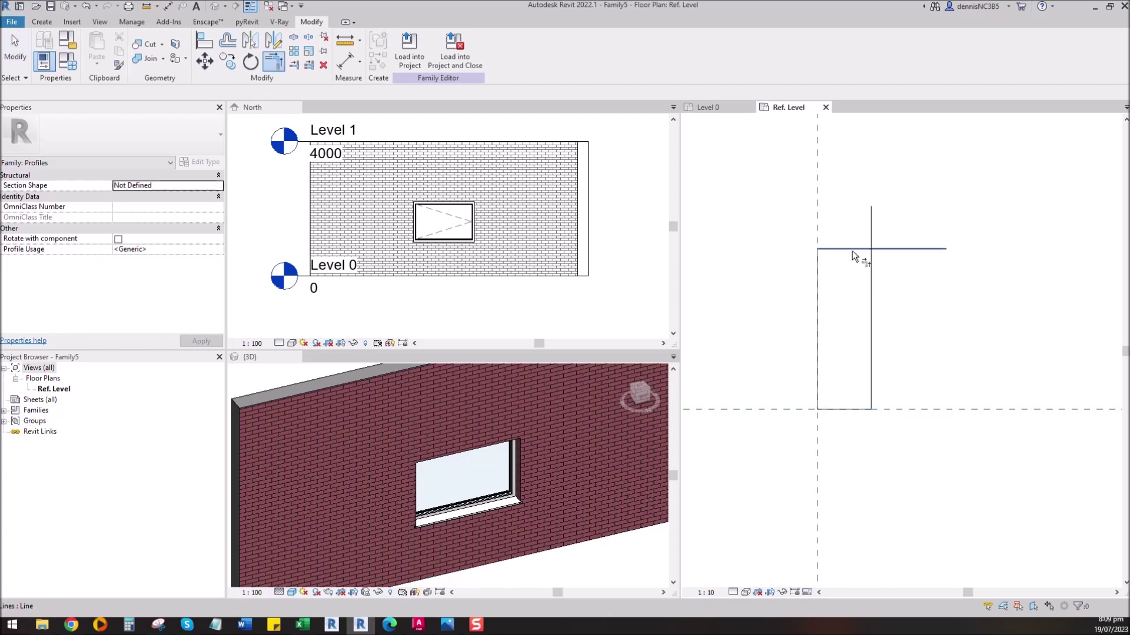
left_click(872, 275)
key("Escape")
scroll(876, 273, "up", 1)
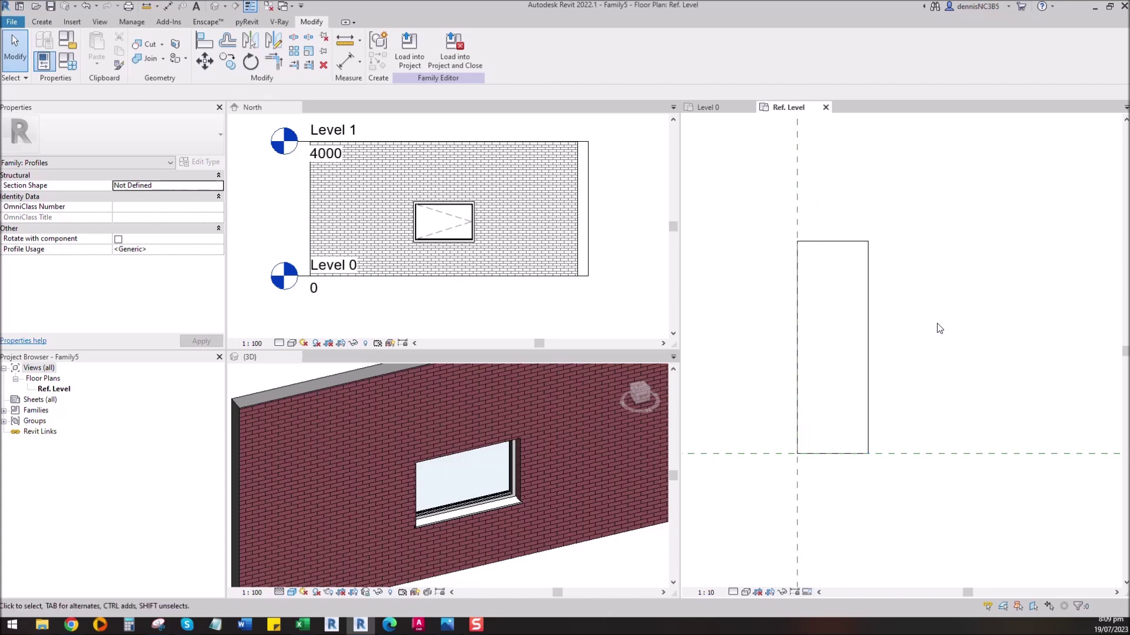
Draw a small step from the rectangle's top edge with a vertical line about 15 mm down and a horizontal line about 10 mm right
left_click(40, 22)
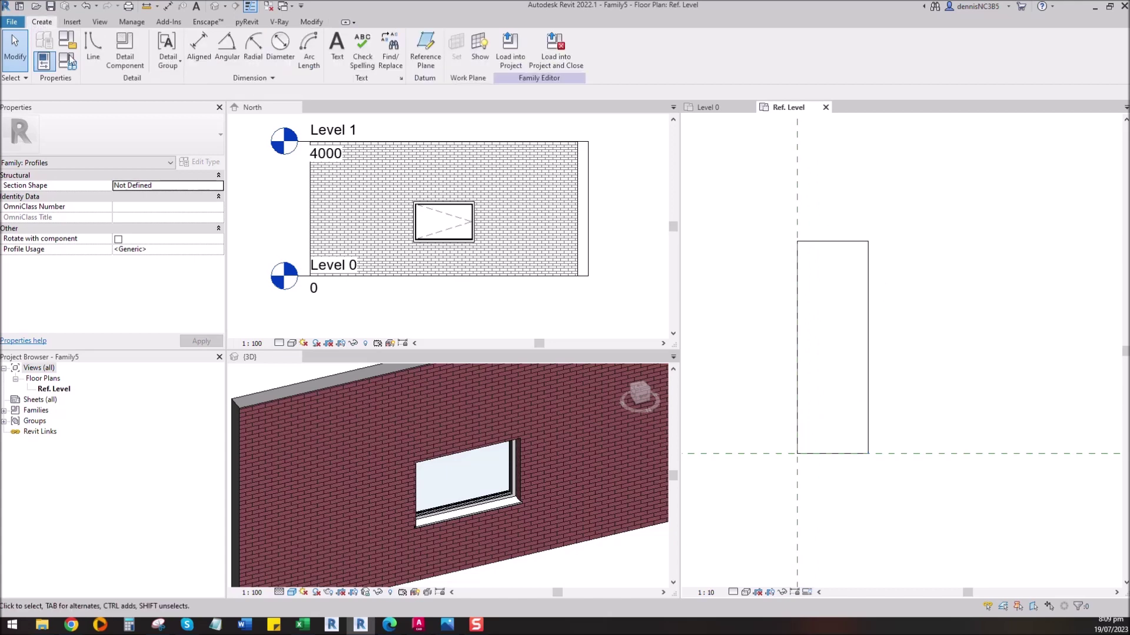
left_click(93, 50)
scroll(807, 234, "up", 1)
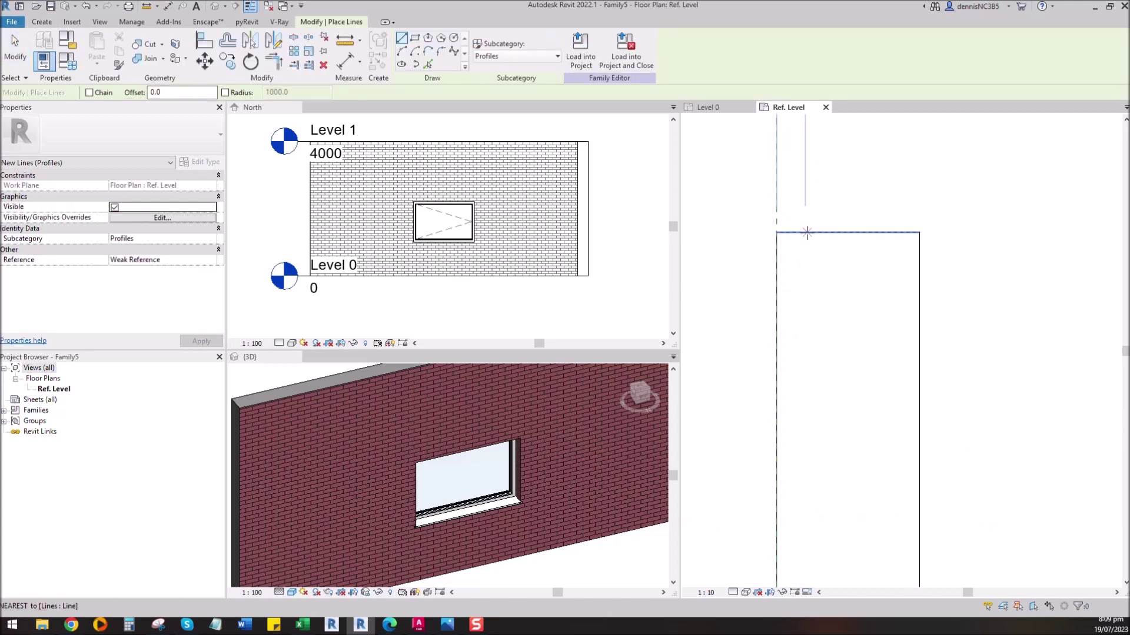
left_click(806, 233)
left_click(806, 254)
left_click(806, 254)
left_click(819, 253)
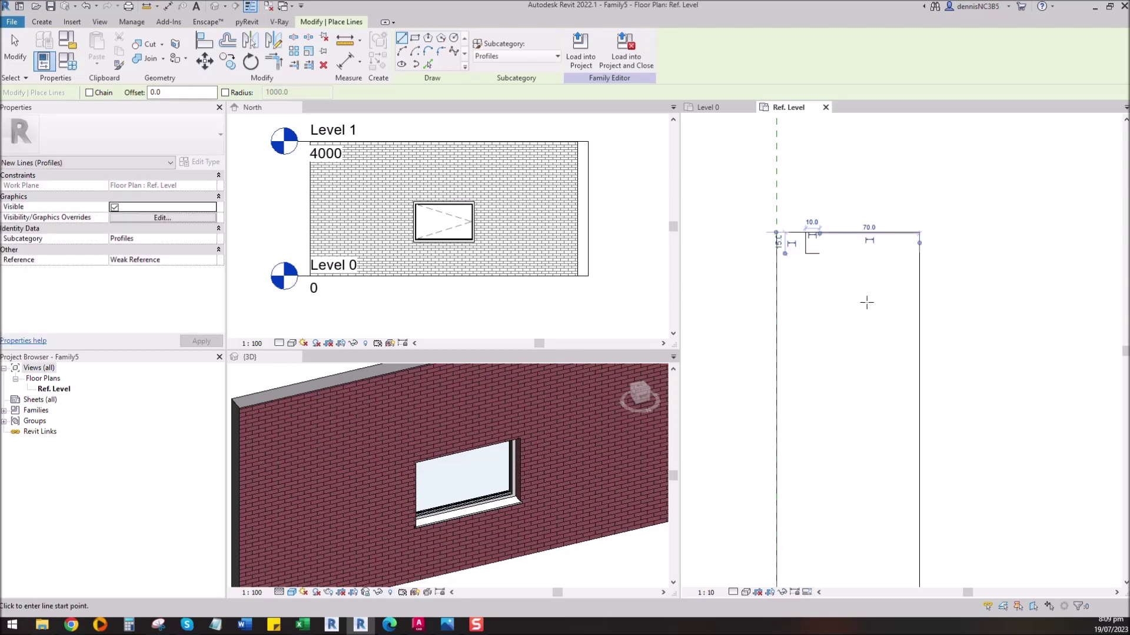
Draw an outward-bulging three-point arc about 107 mm tall, running down from the end of the small upper step
left_click(402, 52)
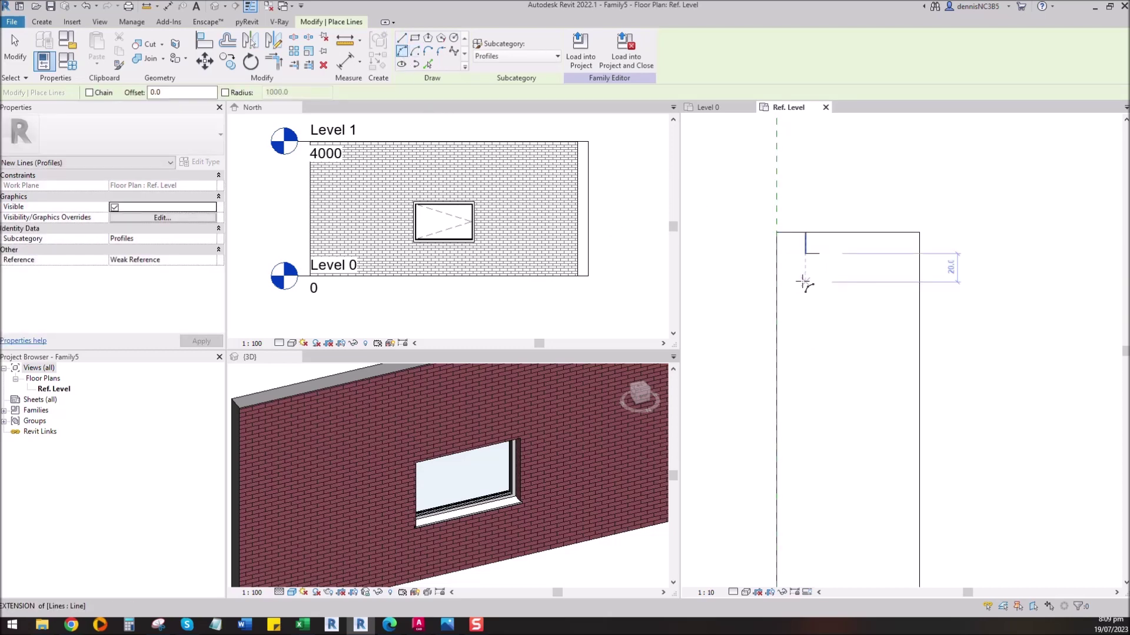
left_click(820, 253)
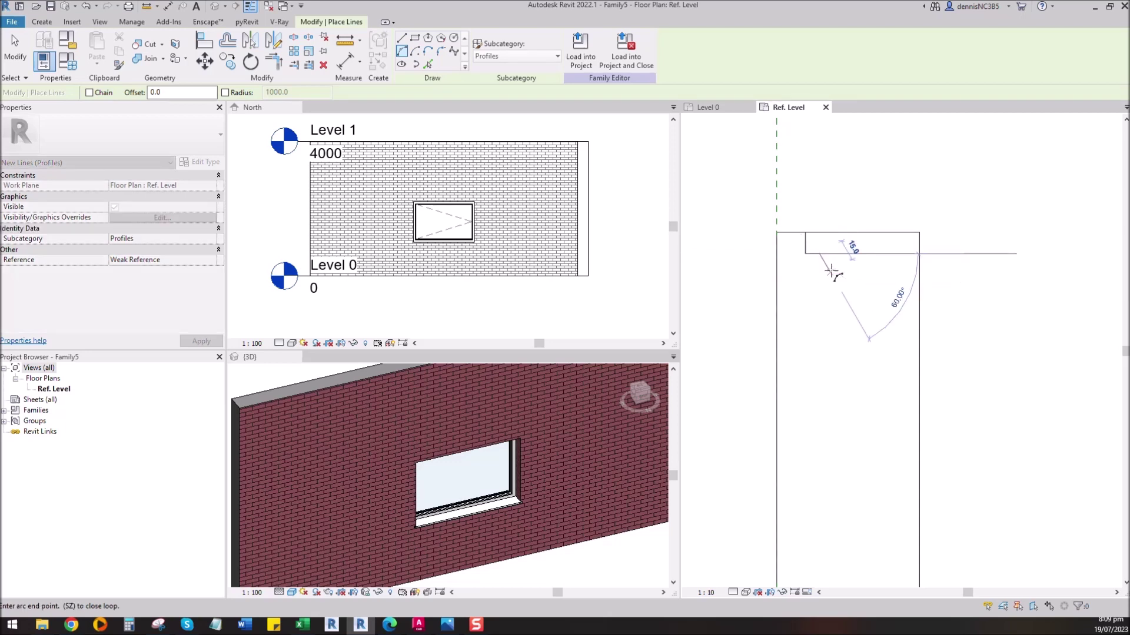
left_click(856, 405)
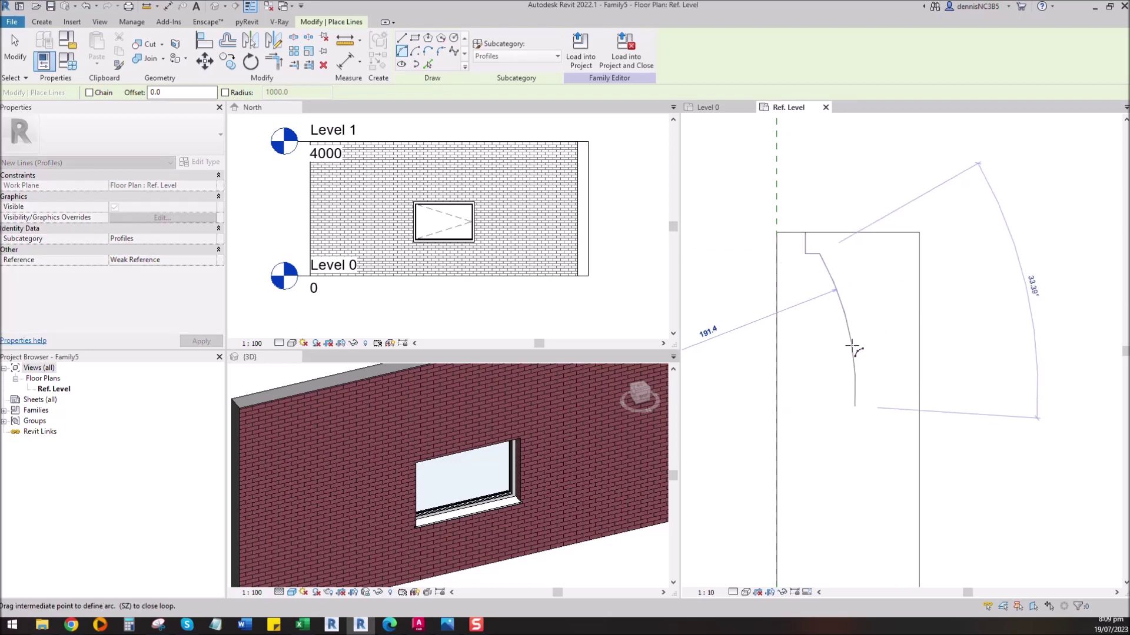
left_click(851, 347)
Continue from the arc's lower end with a line about 10 mm right, one about 80 mm down, and another short one right
left_click(402, 38)
left_click(848, 392)
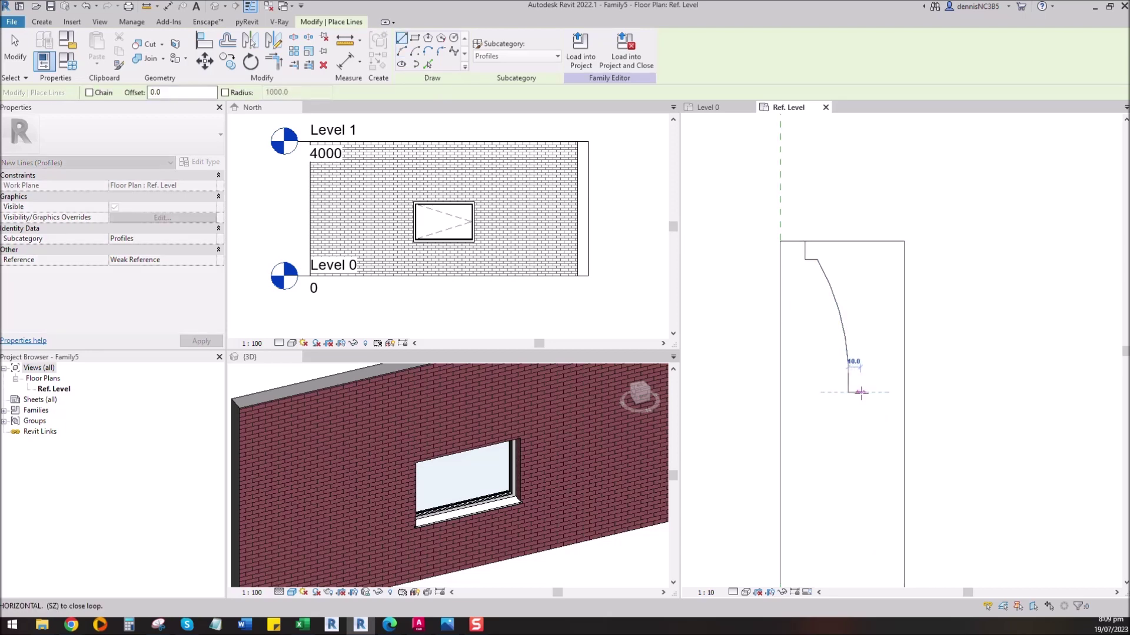
left_click(861, 392)
scroll(847, 353, "down", 1)
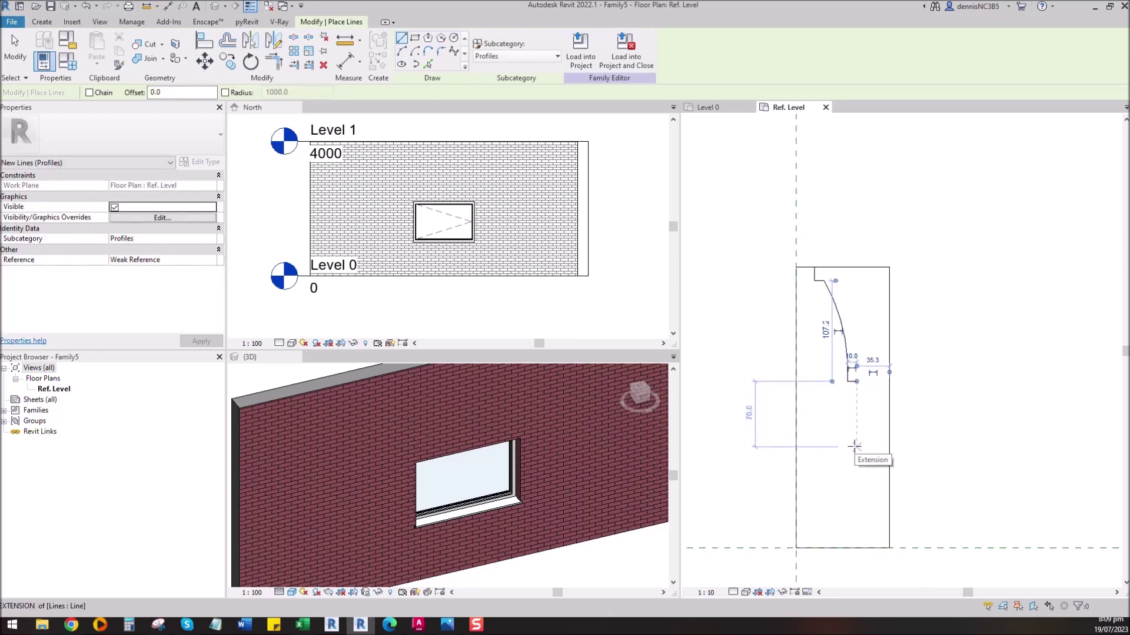
left_click(856, 382)
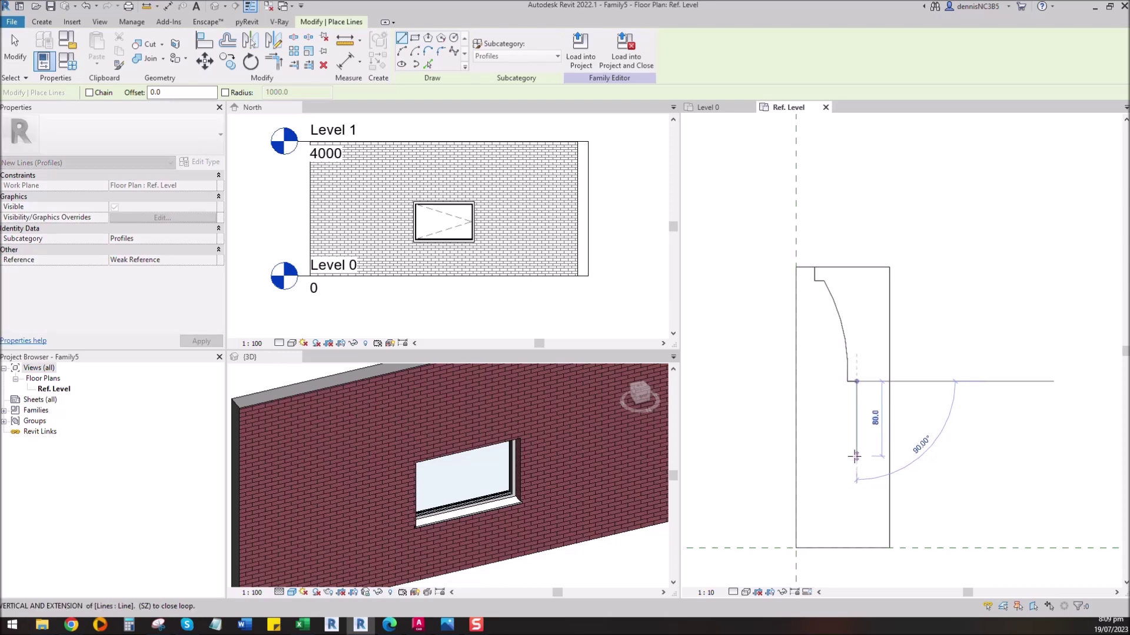
left_click(856, 456)
scroll(857, 458, "up", 4)
left_click(870, 460)
Draw a second outward-bulging arc about 69 mm tall, running down from the end of the lower step
left_click(401, 51)
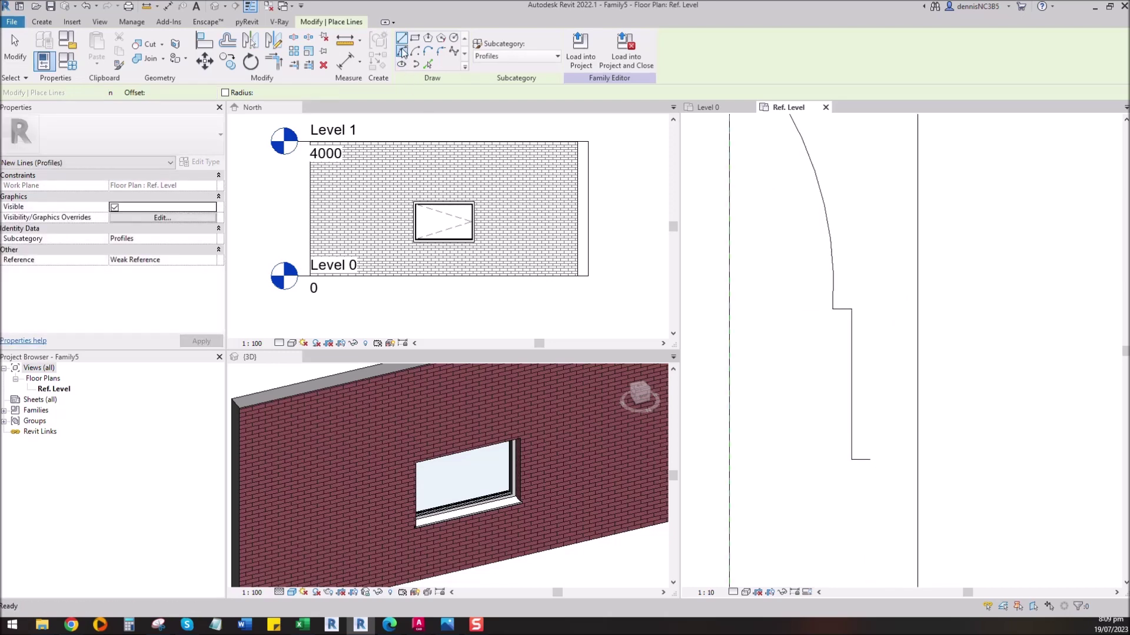
scroll(651, 254, "down", 3)
scroll(782, 367, "down", 3)
scroll(854, 453, "up", 4)
left_click(828, 407)
scroll(818, 400, "down", 2)
scroll(827, 416, "up", 1)
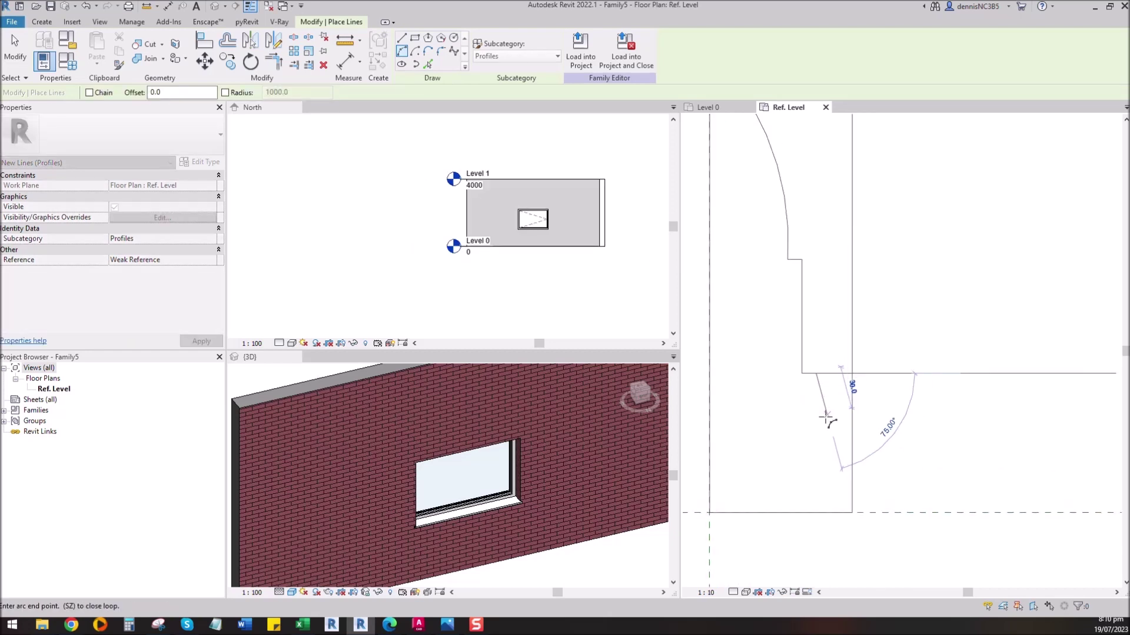
left_click(832, 470)
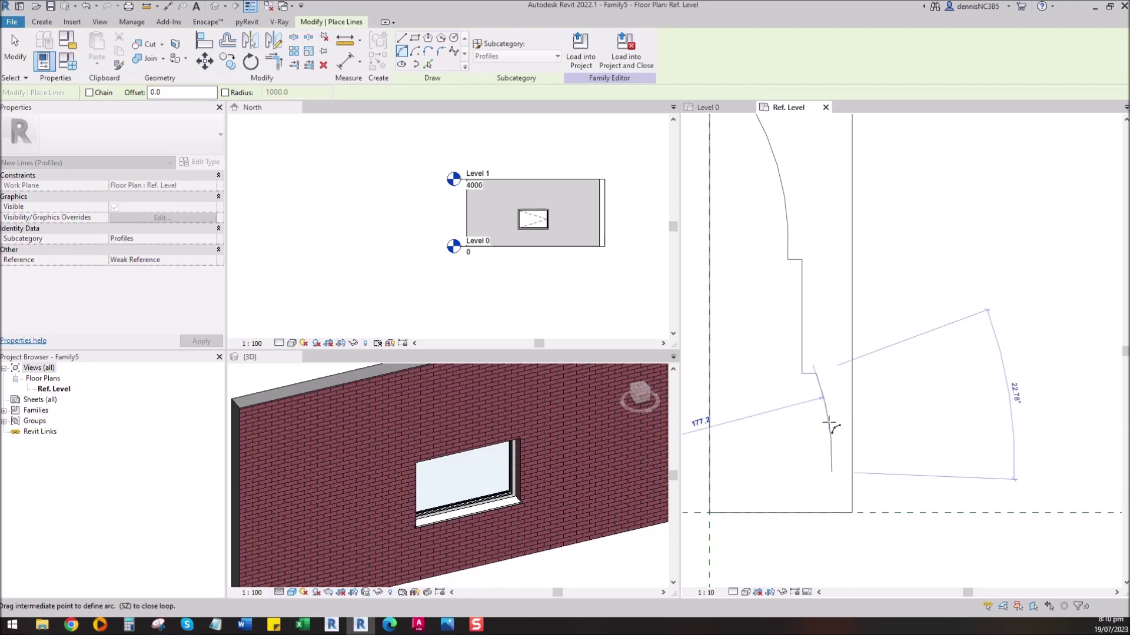
left_click(826, 423)
Draw a horizontal line from the second arc's lower end to the rectangle's right edge
left_click(402, 41)
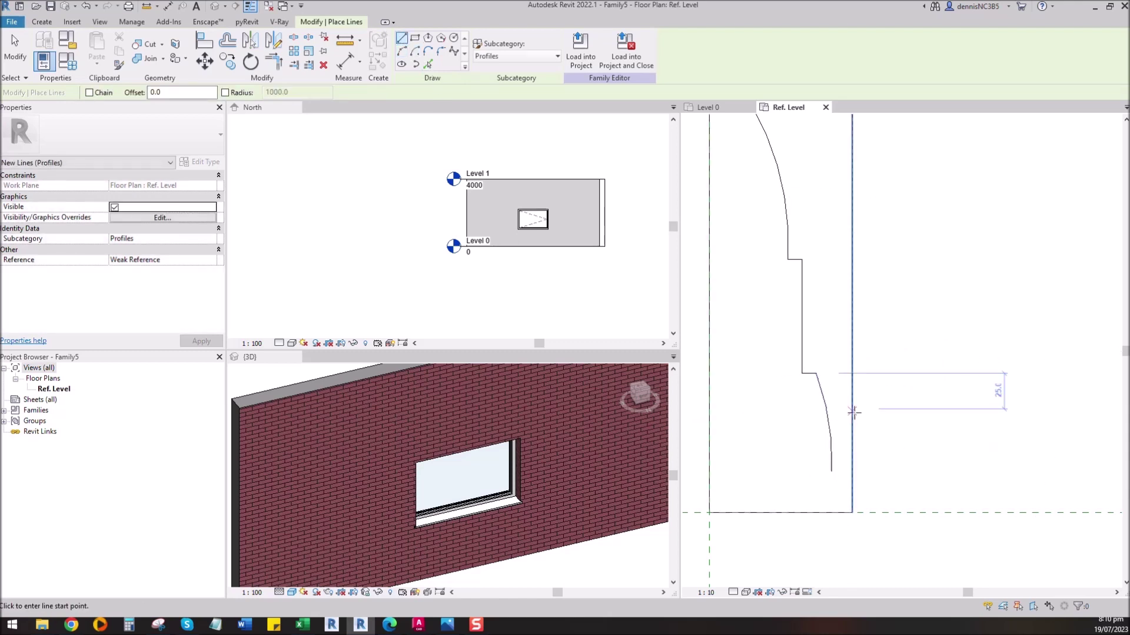
left_click(832, 470)
left_click(851, 471)
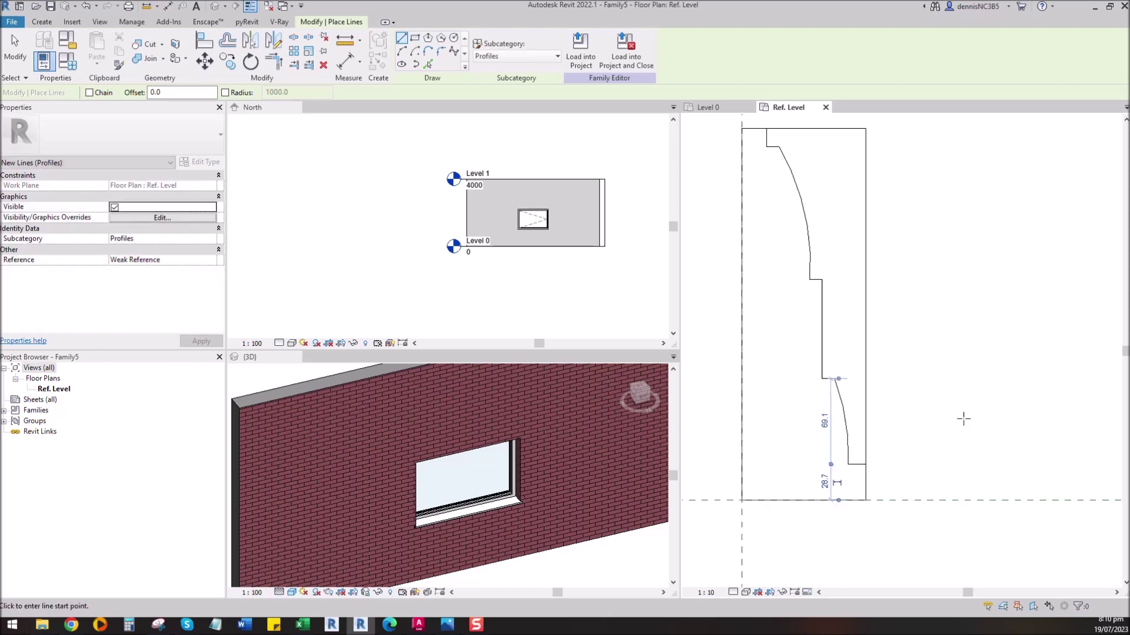
key("Escape")
key("Escape")
Trim the rectangle's right and top edges to the stepped curve, leaving one closed moulding profile
scroll(903, 453, "down", 3)
scroll(906, 457, "up", 2)
key("t")
key("r")
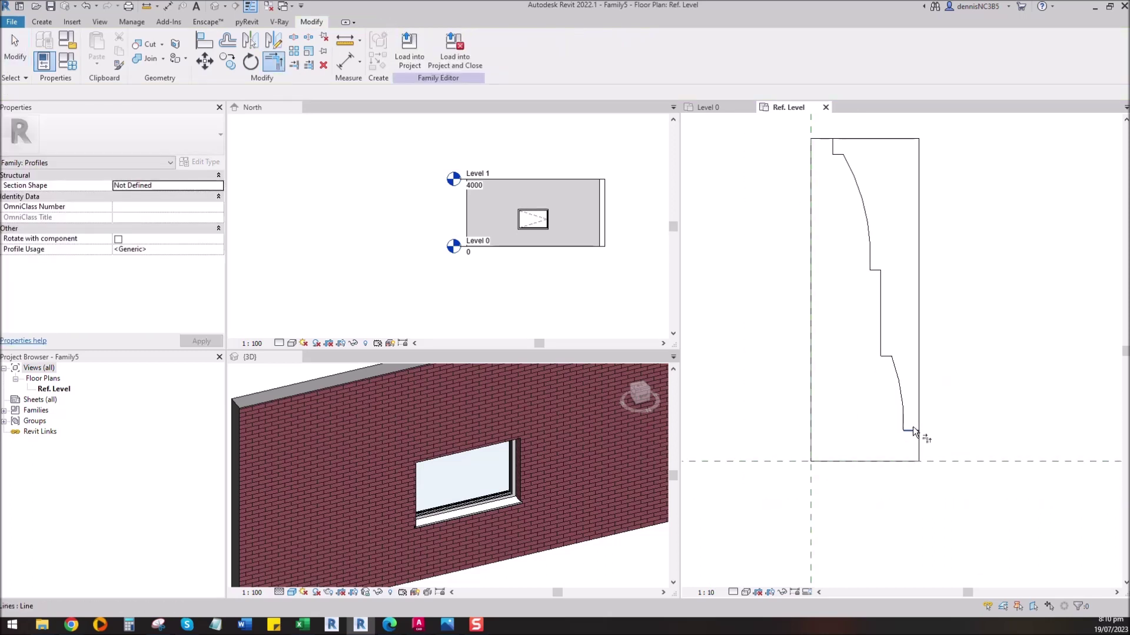
left_click(910, 431)
left_click(918, 446)
left_click(822, 139)
left_click(832, 147)
key("Escape")
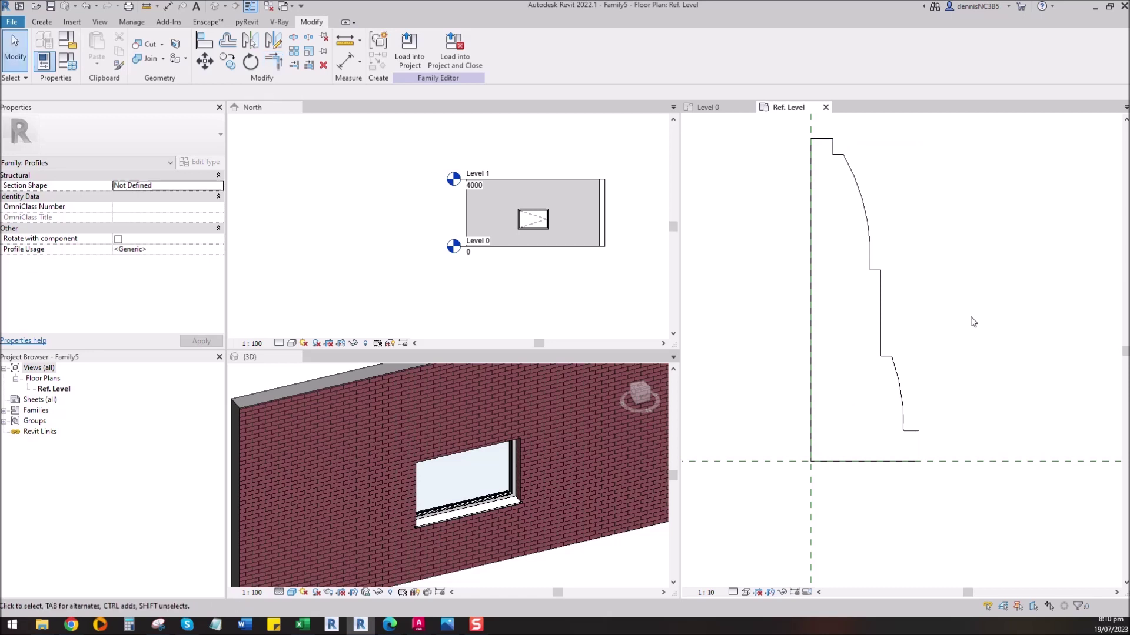
Save the profile family as WINDOW CASEMENT-1.rvt in the CROWN folder and load it into the WINDOW CASEMENT project
key("ctrl+s")
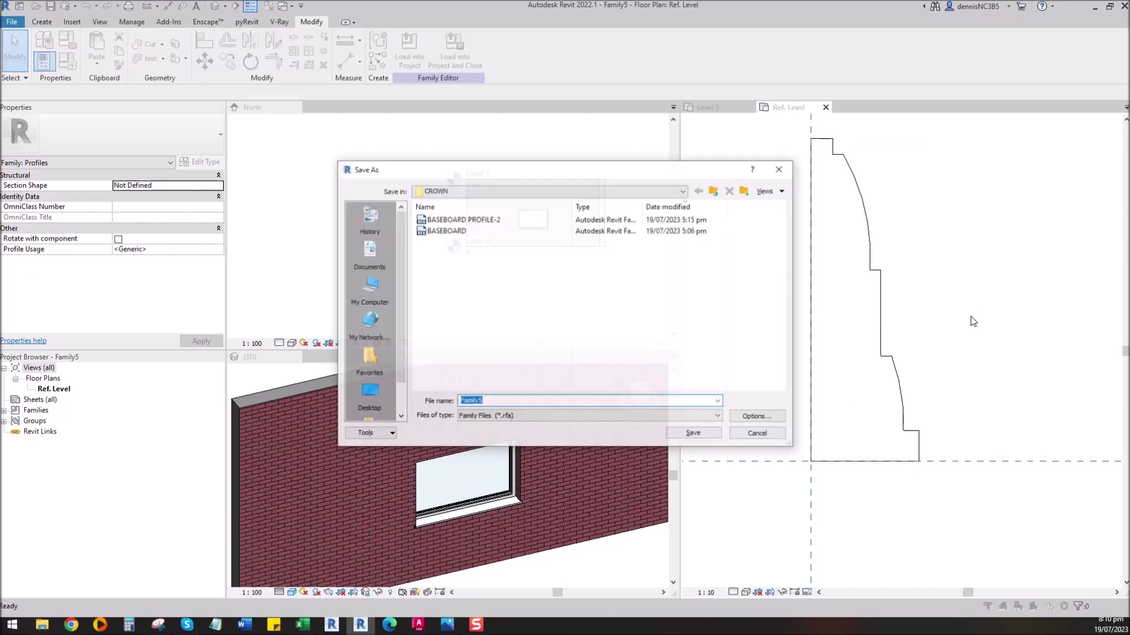
type("WINDOW CASEMENT.rvt")
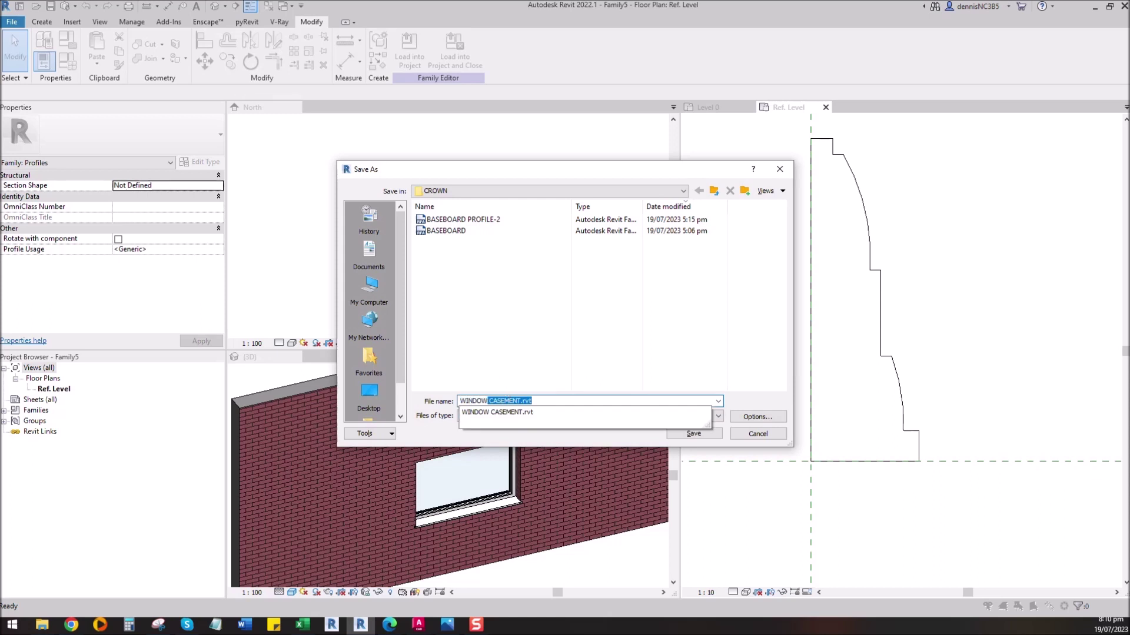
left_click(492, 412)
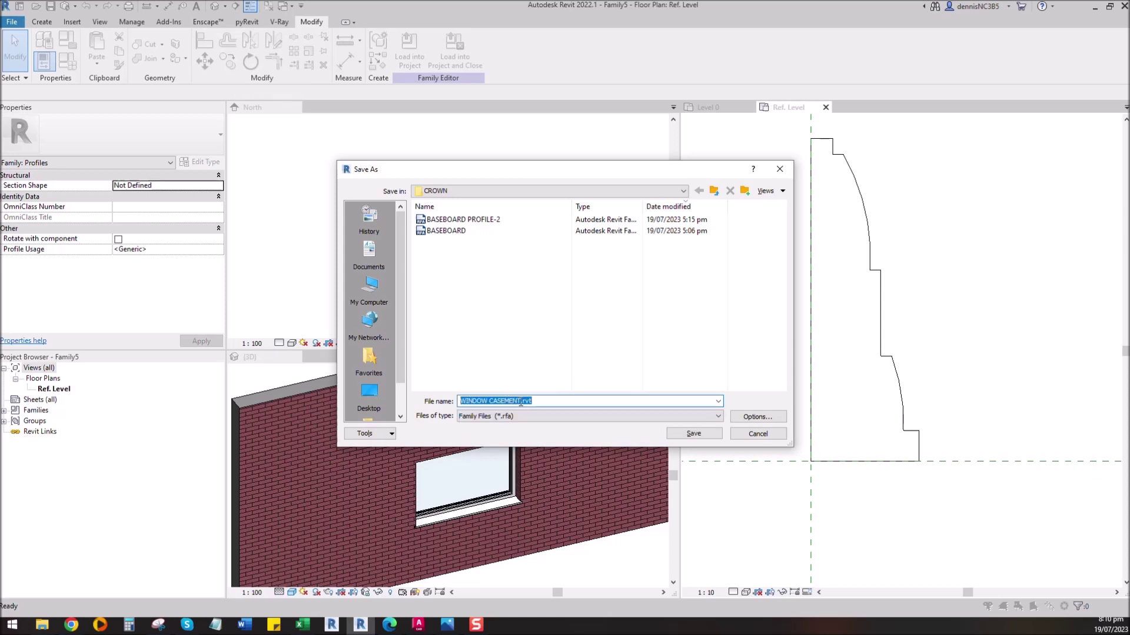
key("Right")
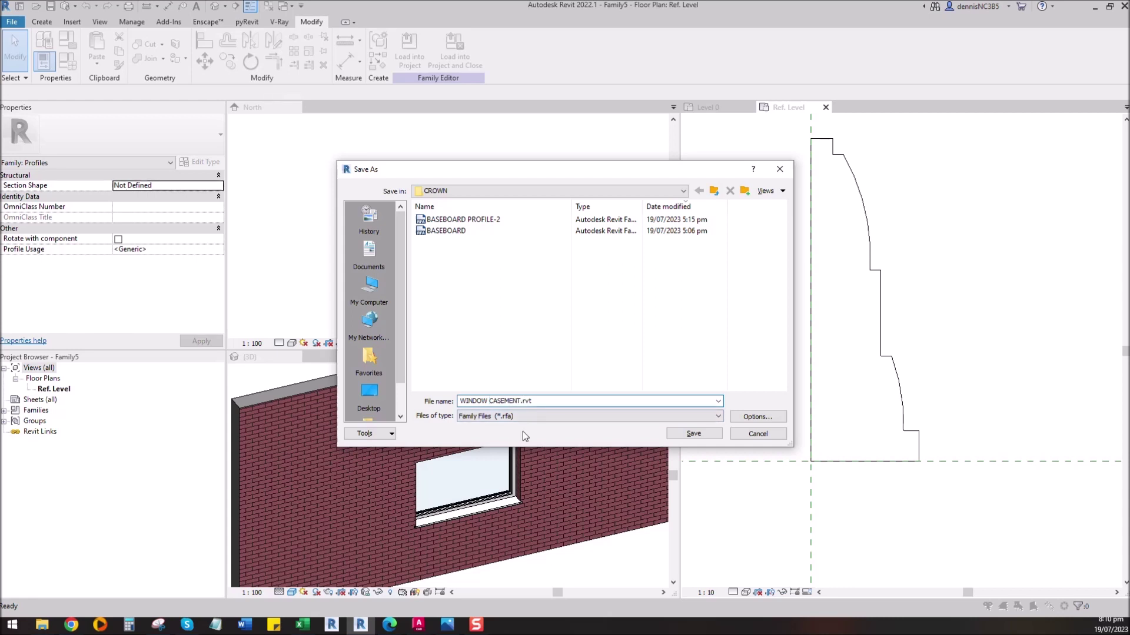
type("-1")
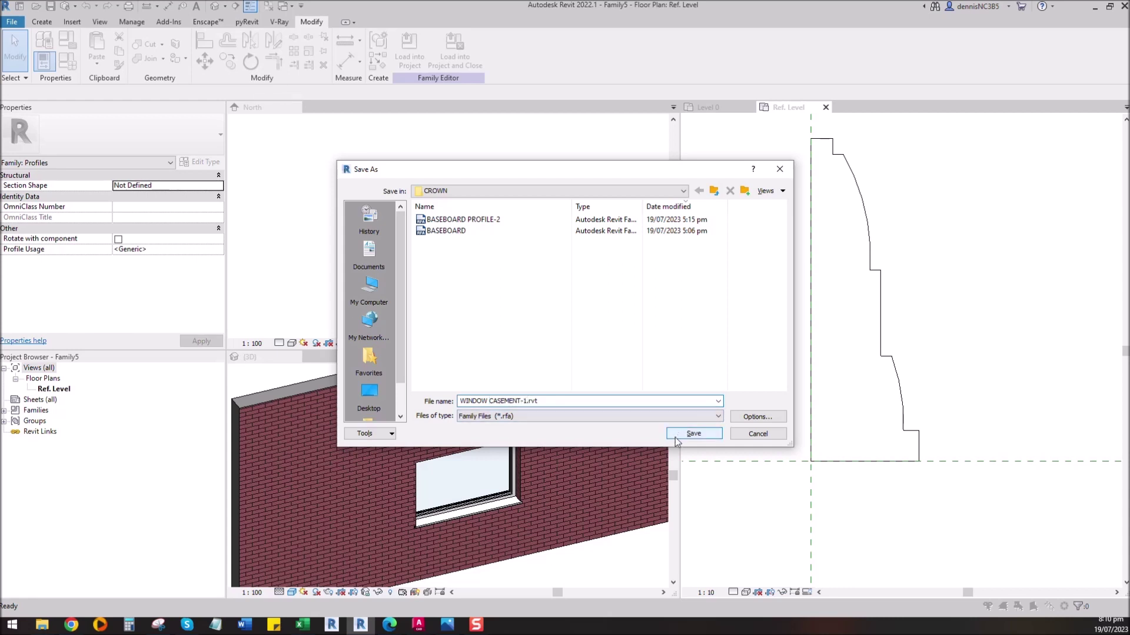
left_click(693, 436)
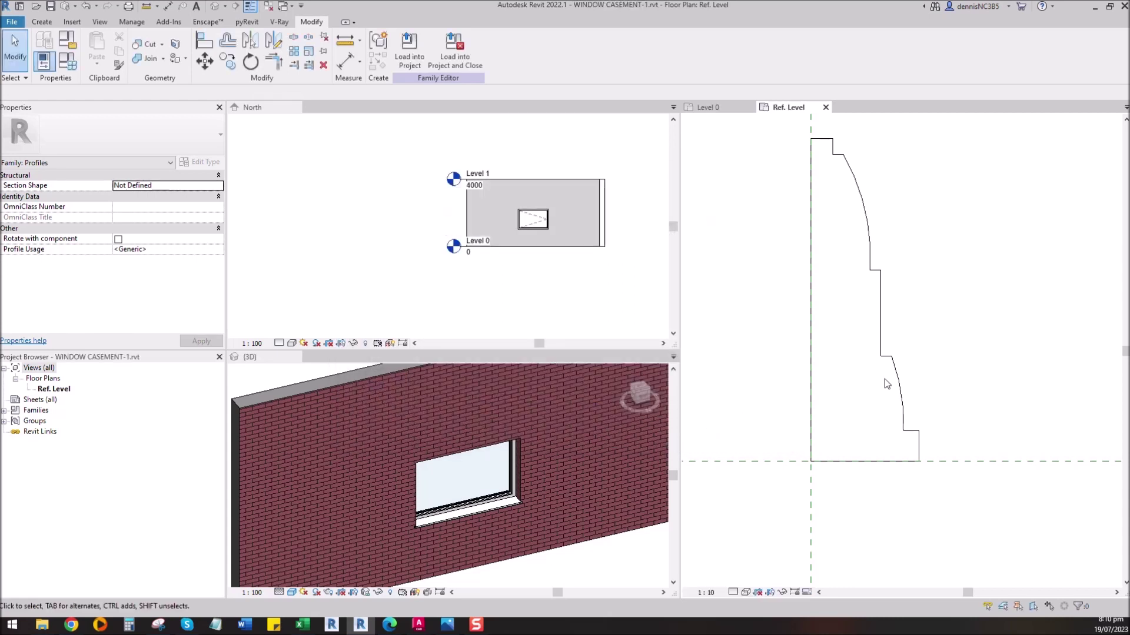
scroll(1009, 340, "down", 1)
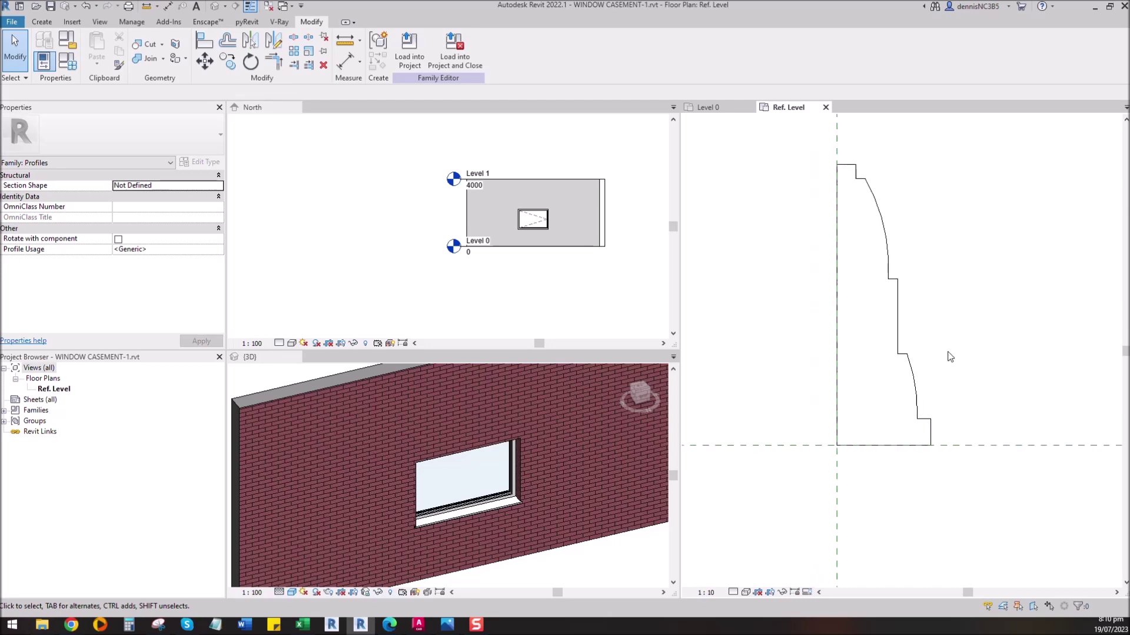
left_click(409, 47)
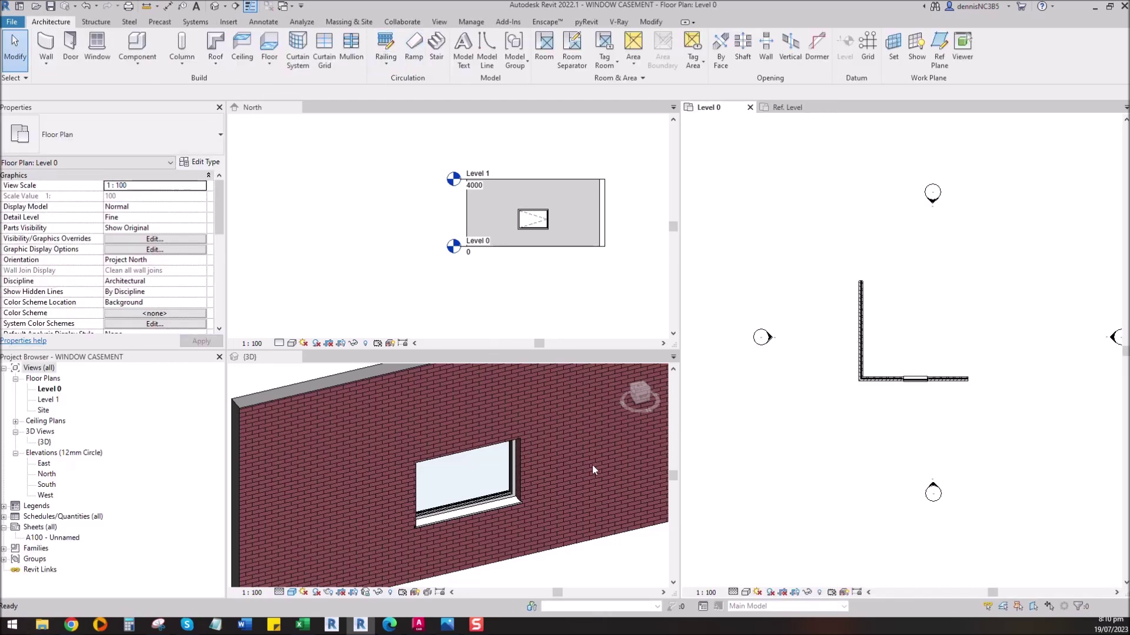
Create an in-place model in the Windows category from the North elevation and name it WINDOW CASEMENT-1
left_click(560, 276)
scroll(547, 229, "up", 3)
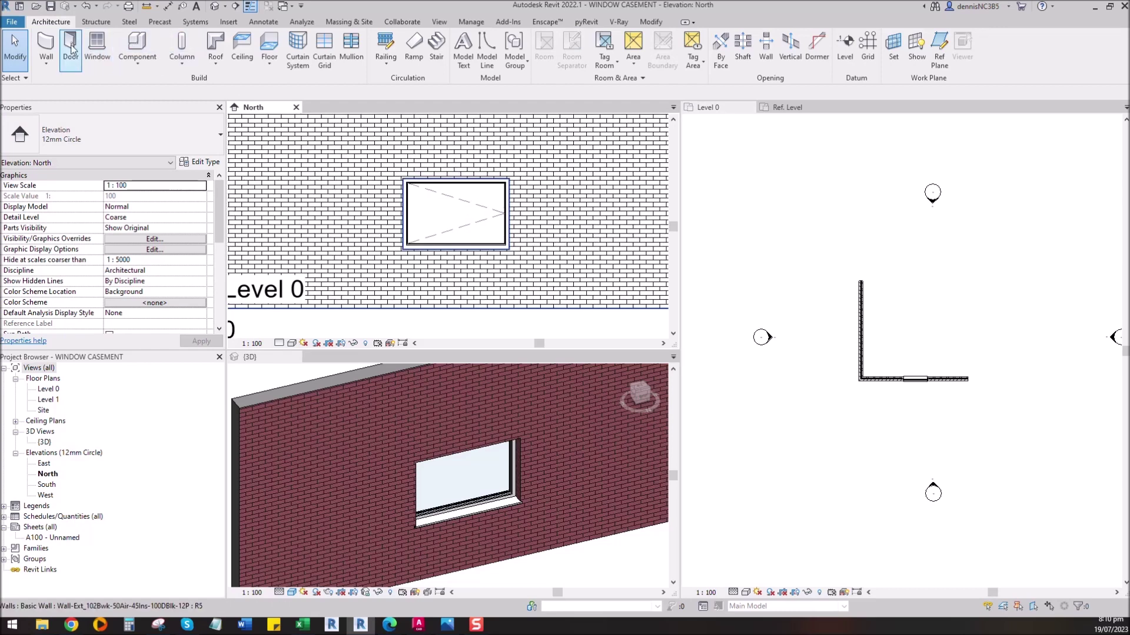
left_click(146, 66)
left_click(151, 108)
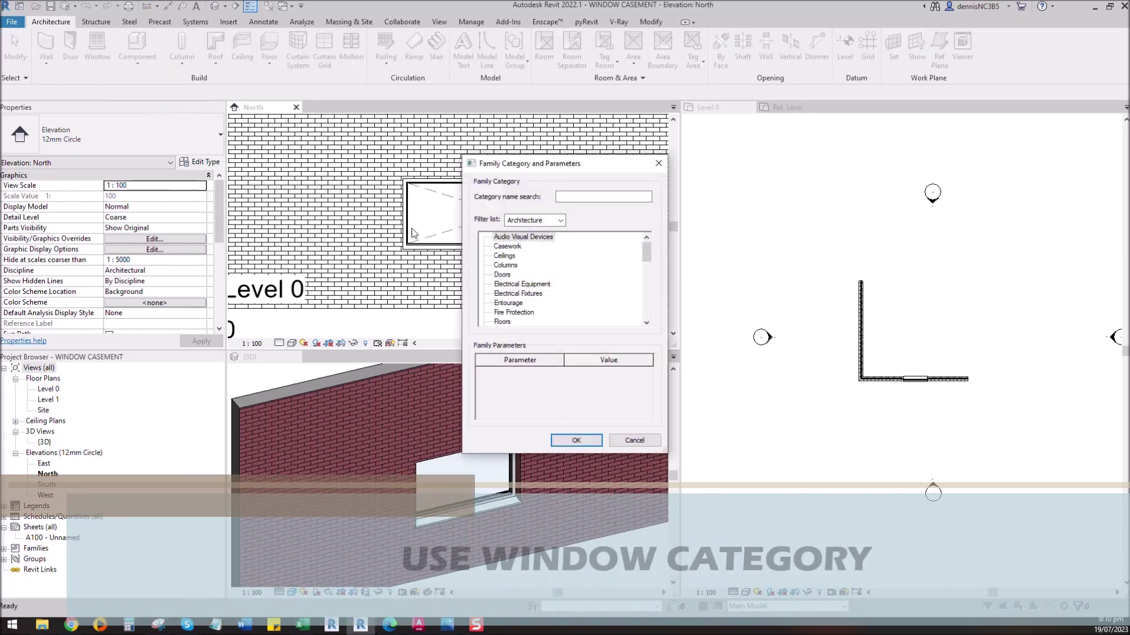
left_click_drag(647, 252, 650, 310)
left_click(507, 322)
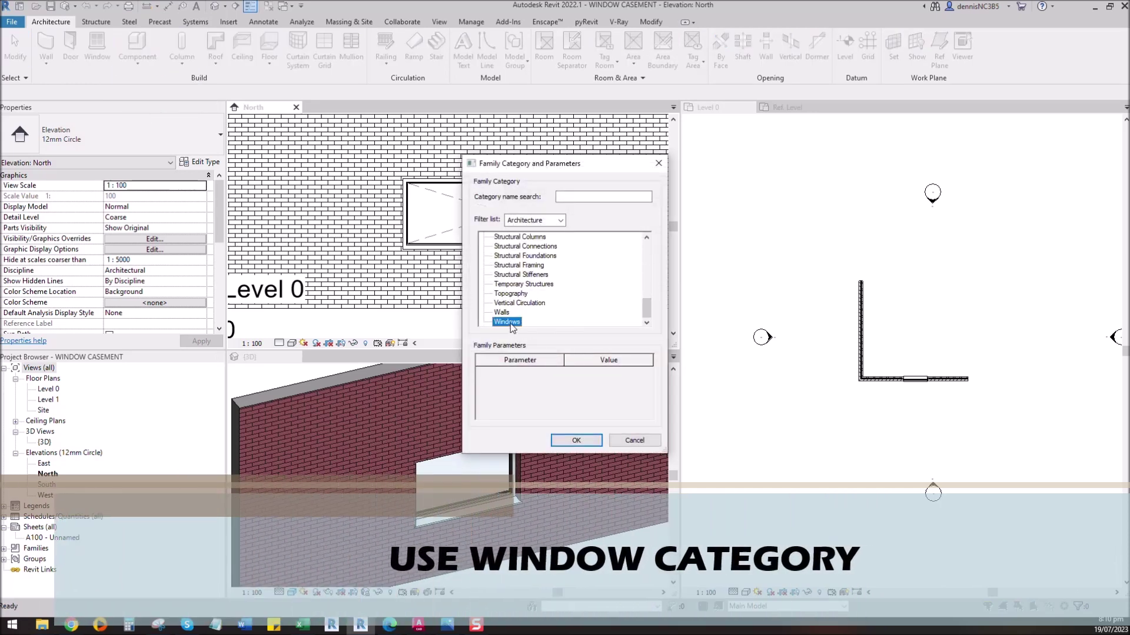
left_click(576, 440)
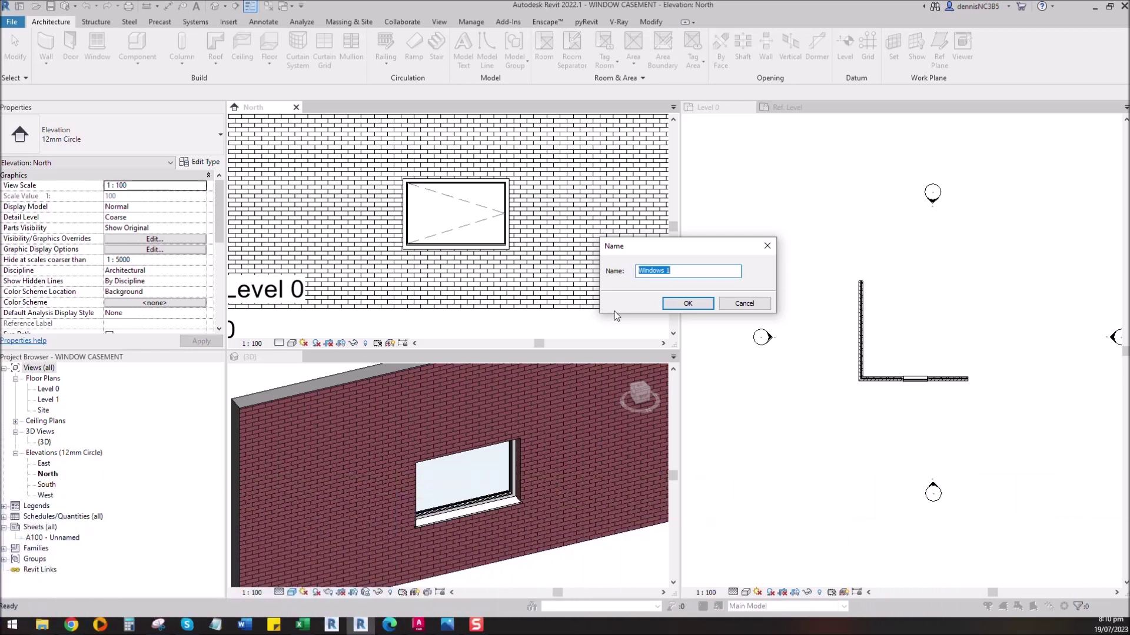
type("WINDOW CASEMENT-1")
left_click(689, 306)
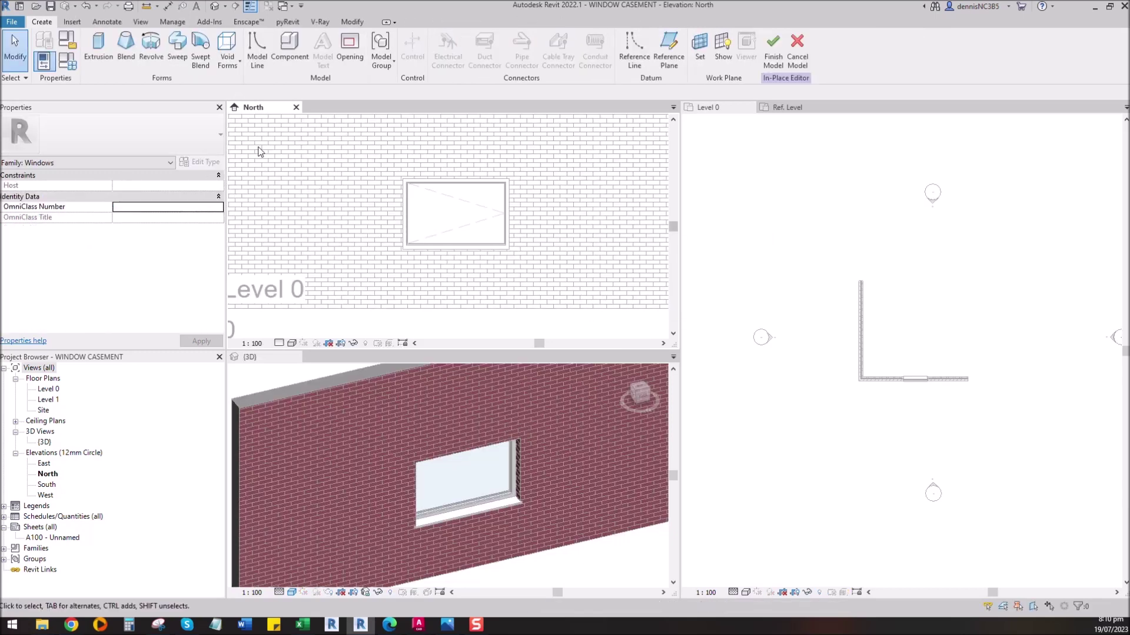
Start a sweep with a sketched path, picking the brick wall face in the North elevation as its work plane
left_click(177, 47)
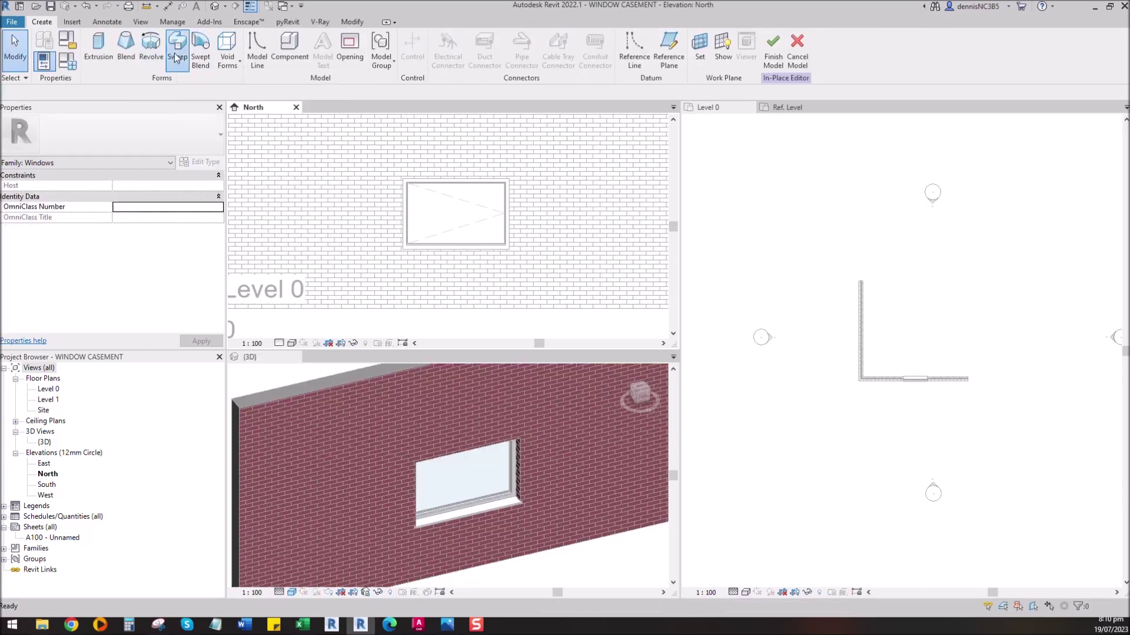
left_click(529, 47)
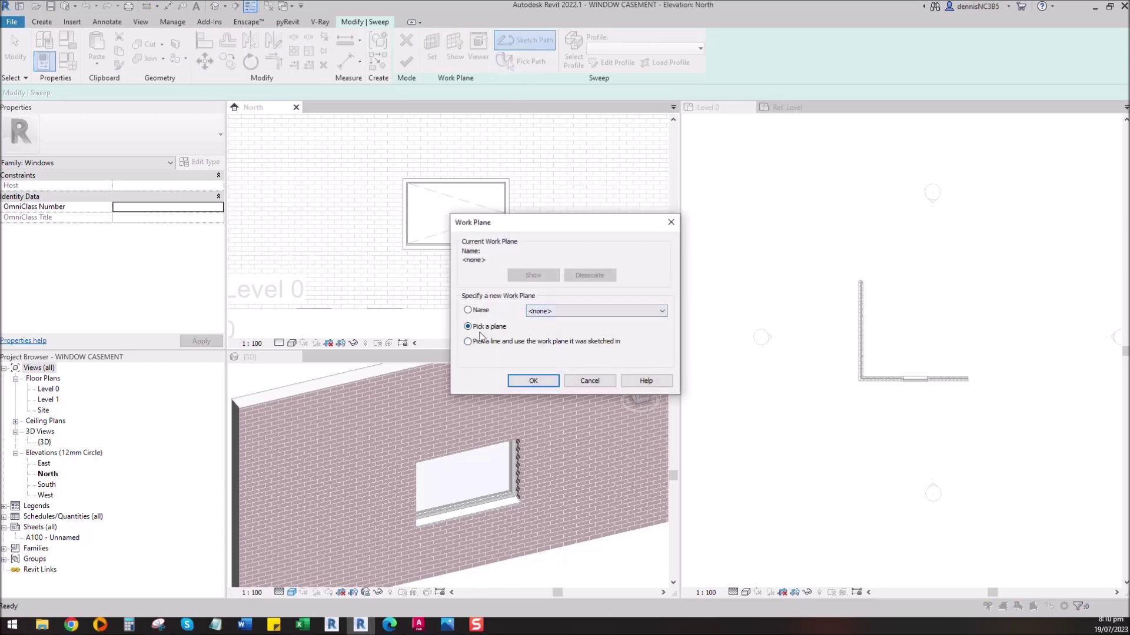
left_click(533, 381)
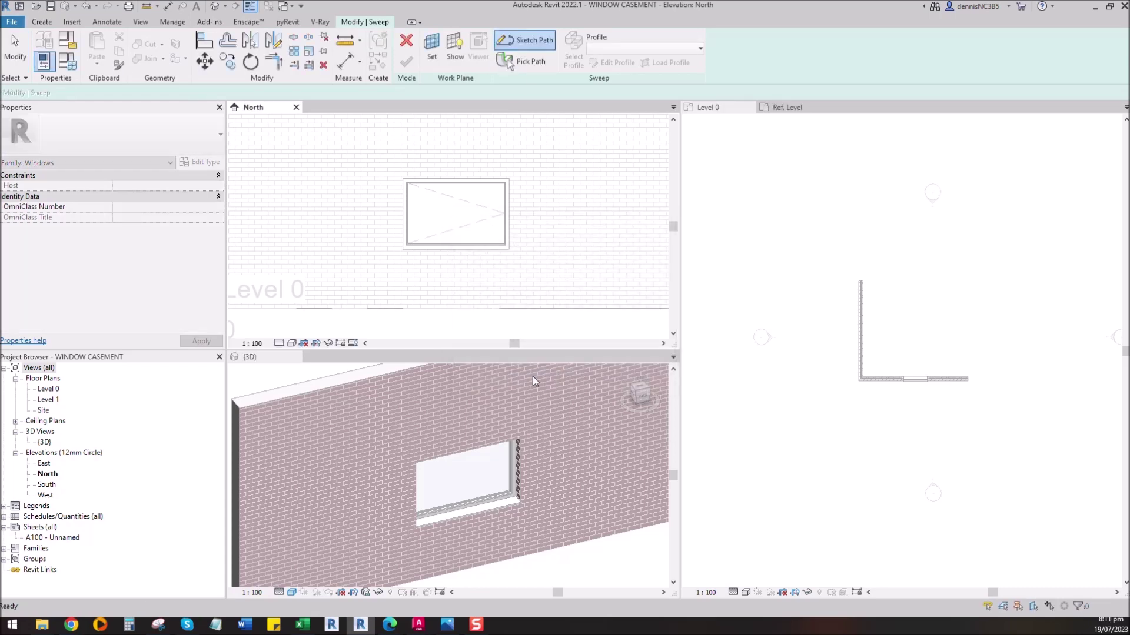
left_click(543, 204)
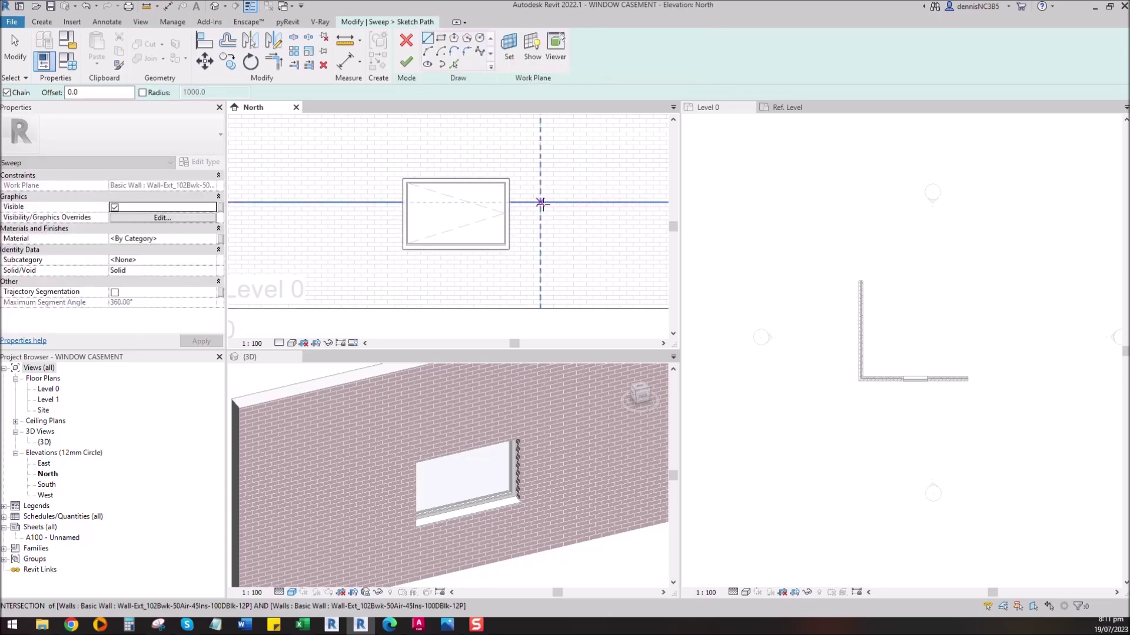
Sketch a rectangular sweep path around the window's outer frame with a 50 mm outward offset and finish the path
left_click(440, 39)
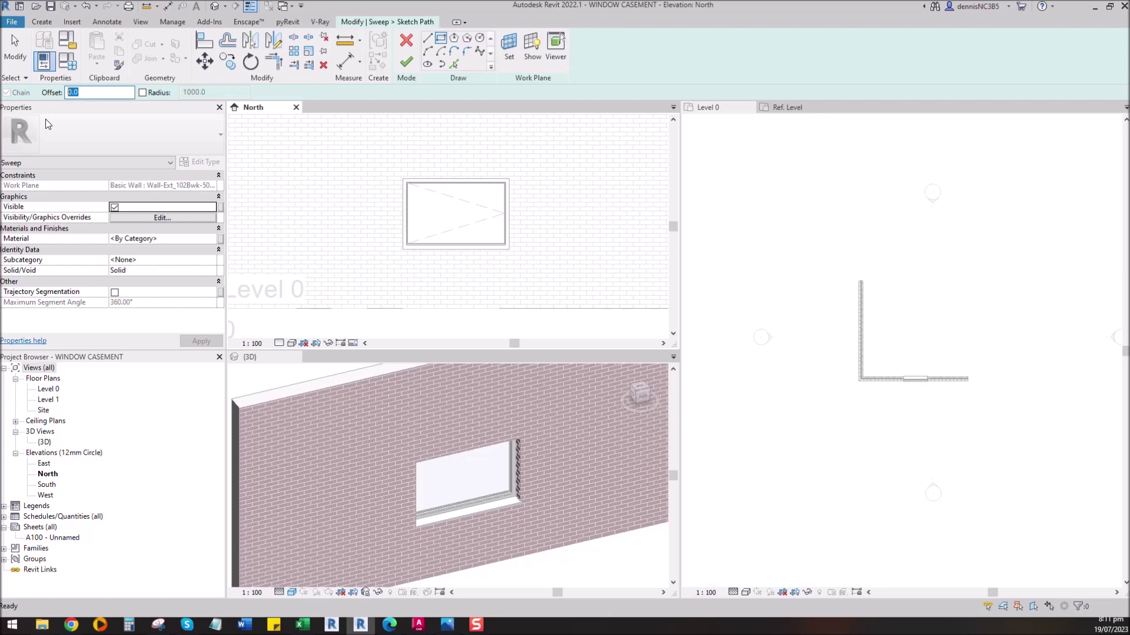
type("5")
scroll(412, 184, "up", 5)
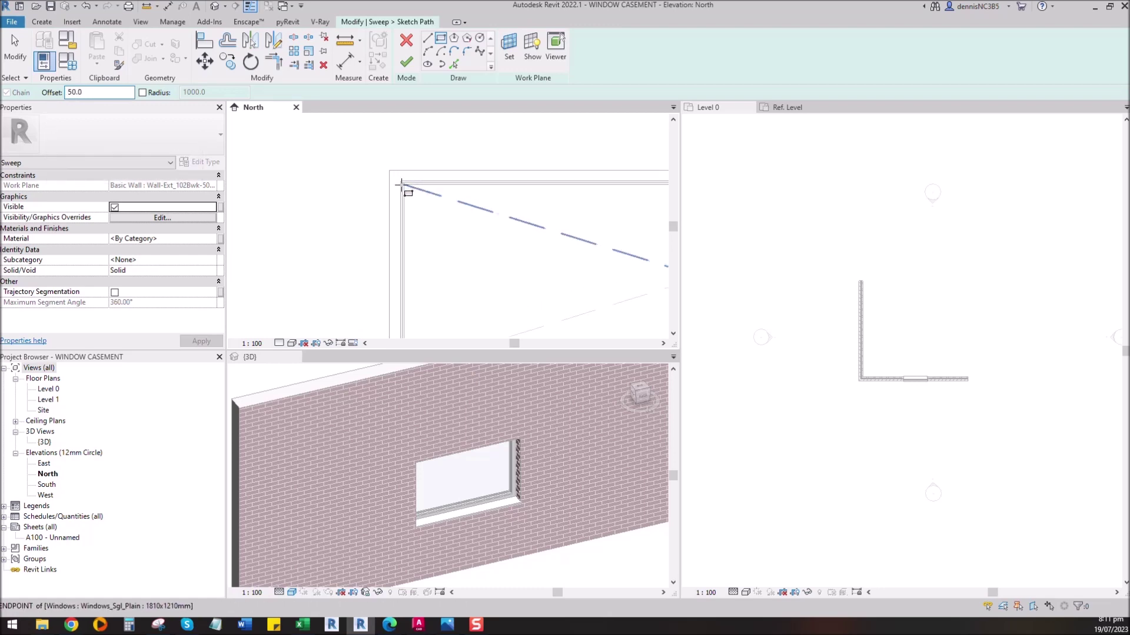
left_click(389, 171)
scroll(388, 171, "down", 4)
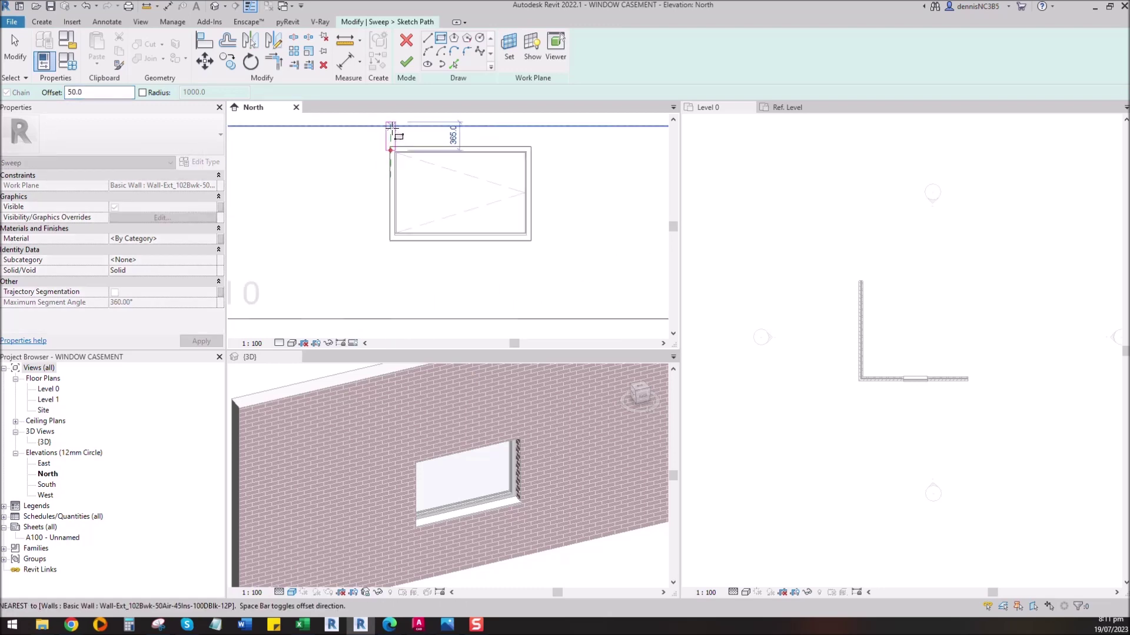
scroll(538, 241, "up", 4)
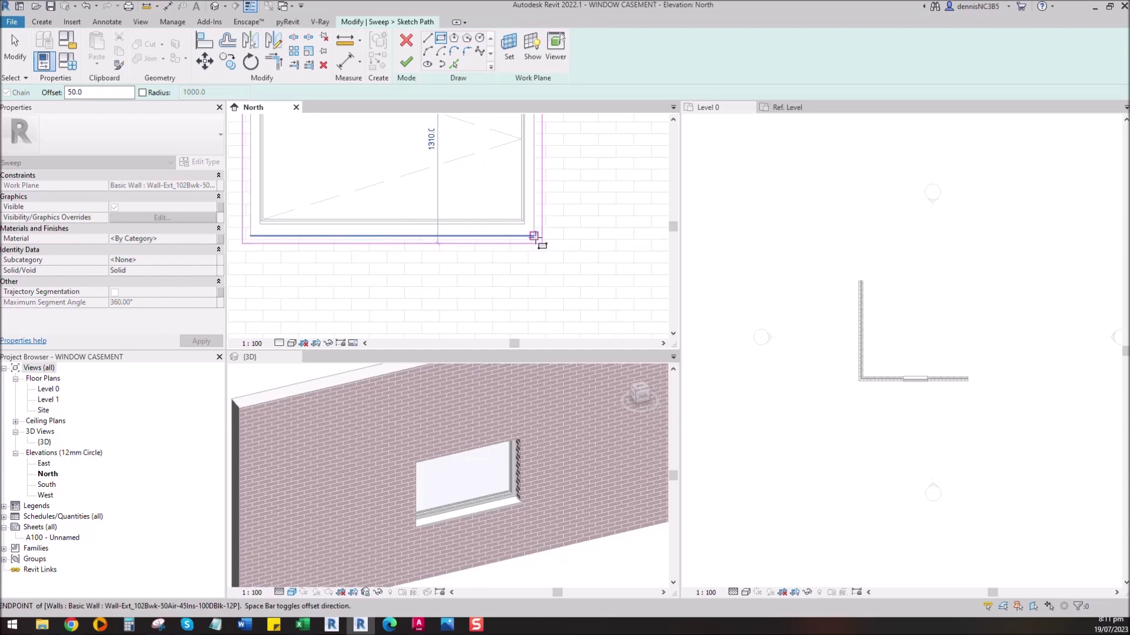
left_click(538, 240)
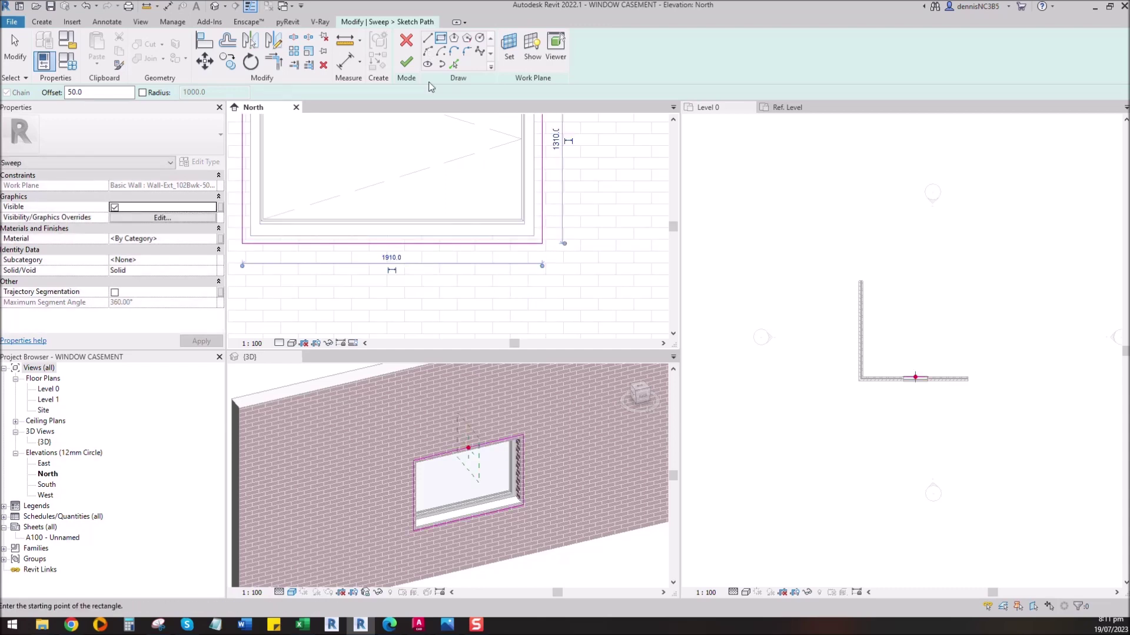
left_click(406, 62)
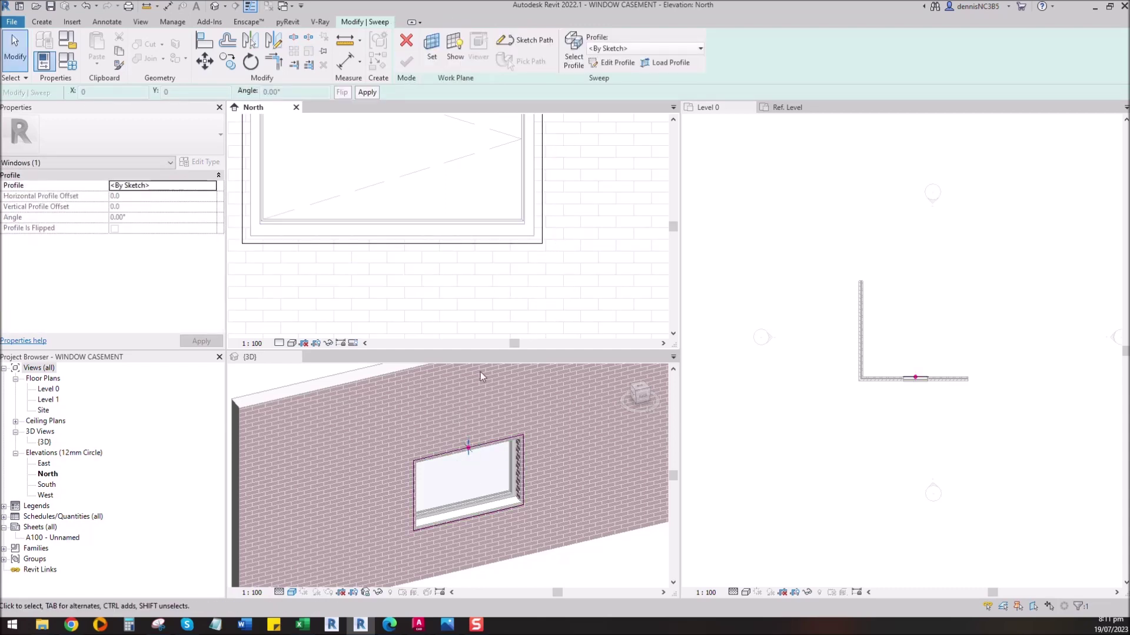
Assign the WINDOW CASEMENT-1.rvt profile to the sweep and finish it
left_click(636, 49)
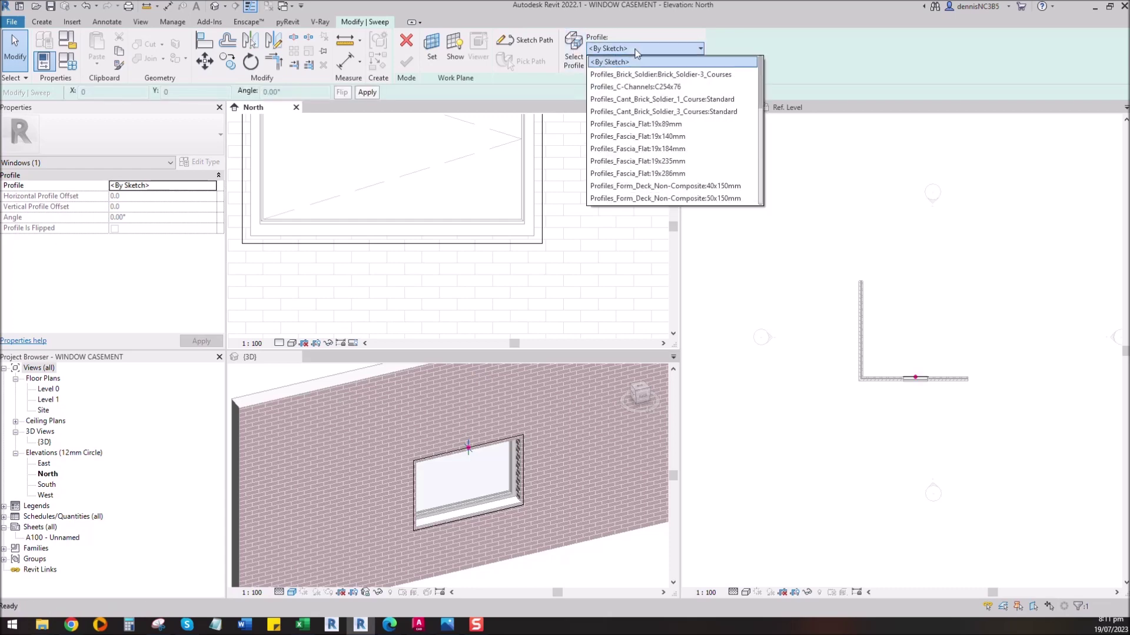
left_click_drag(761, 79, 760, 200)
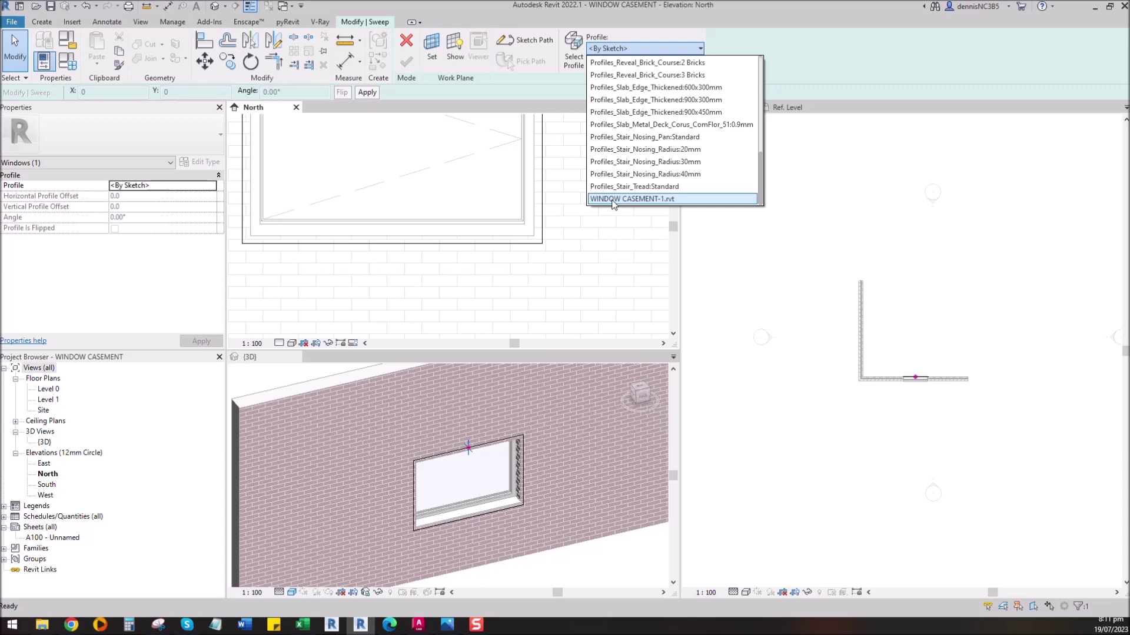
left_click(612, 200)
left_click(405, 60)
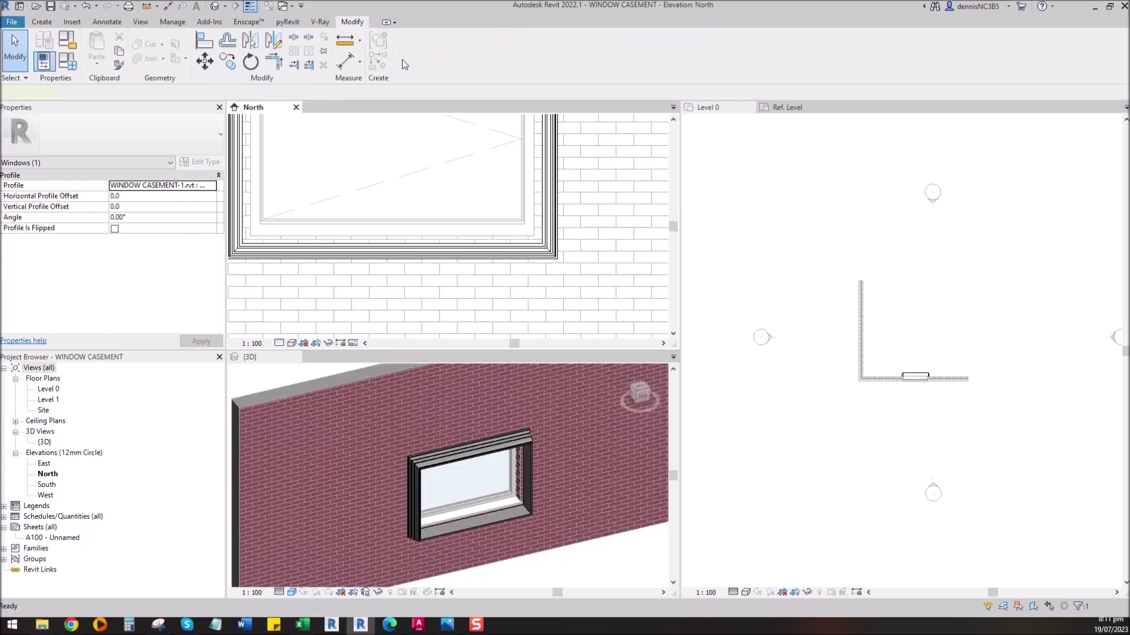
Edit the casing sweep so its profile is flipped and rotated to an angle of 270°, and finish the sweep
scroll(430, 501, "up", 3)
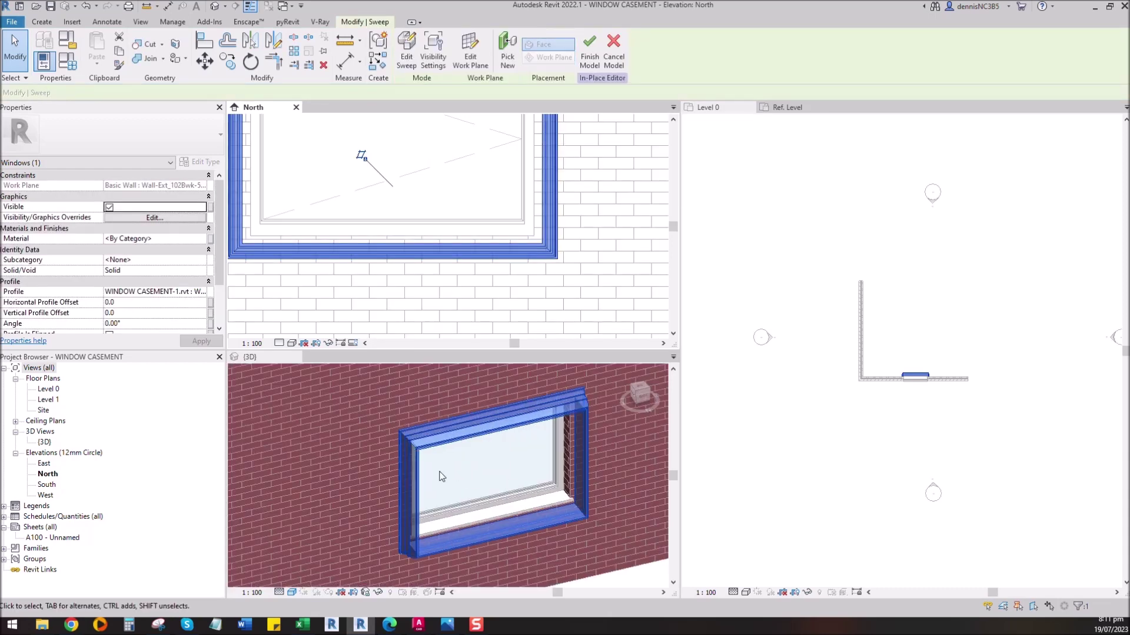
scroll(447, 506, "down", 2)
key("Escape")
scroll(465, 509, "up", 2)
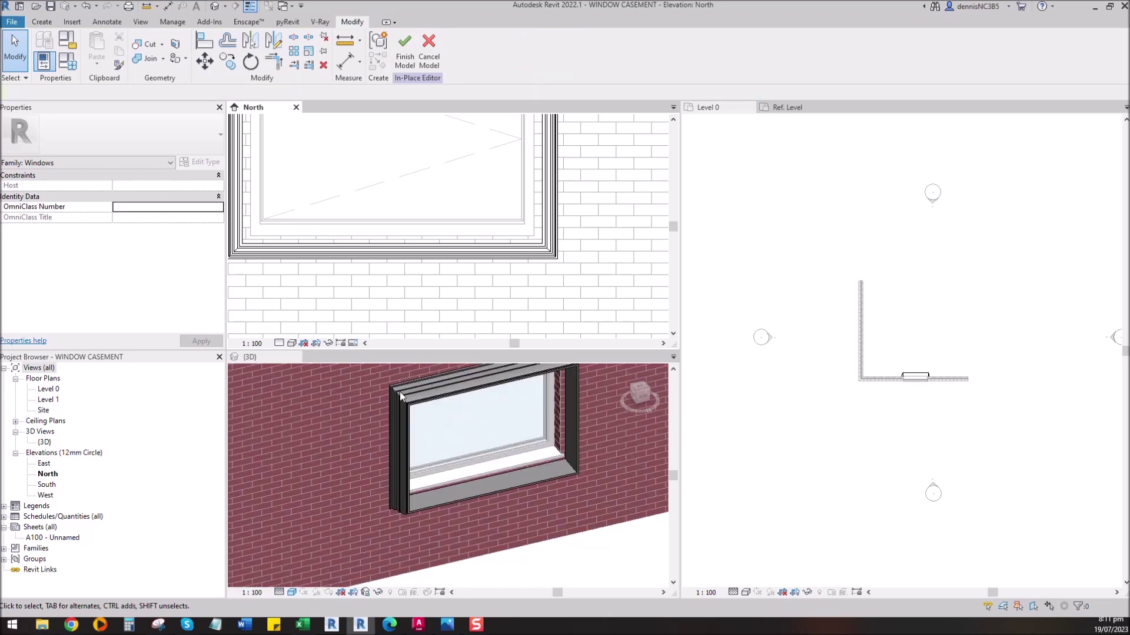
left_click(406, 406)
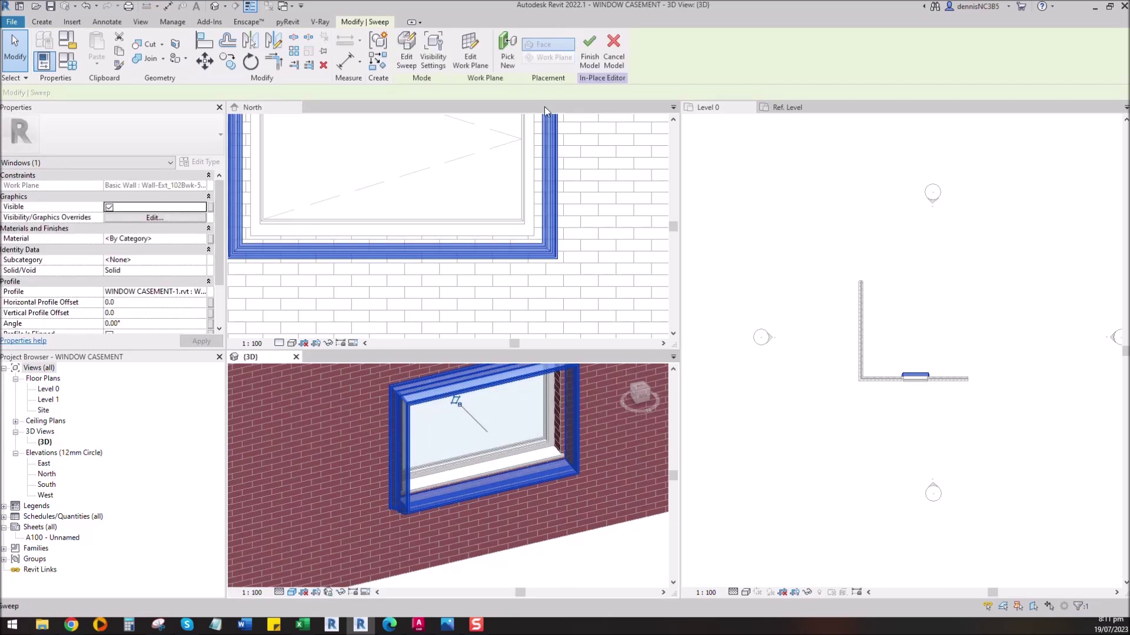
left_click(406, 53)
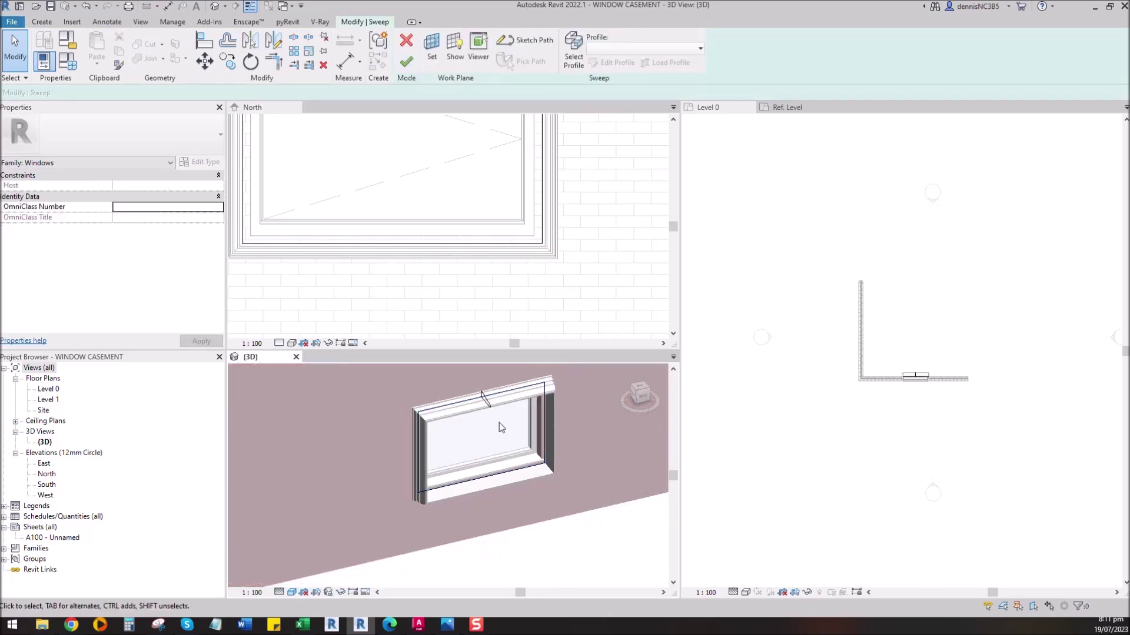
scroll(501, 427, "up", 5)
left_click(514, 425)
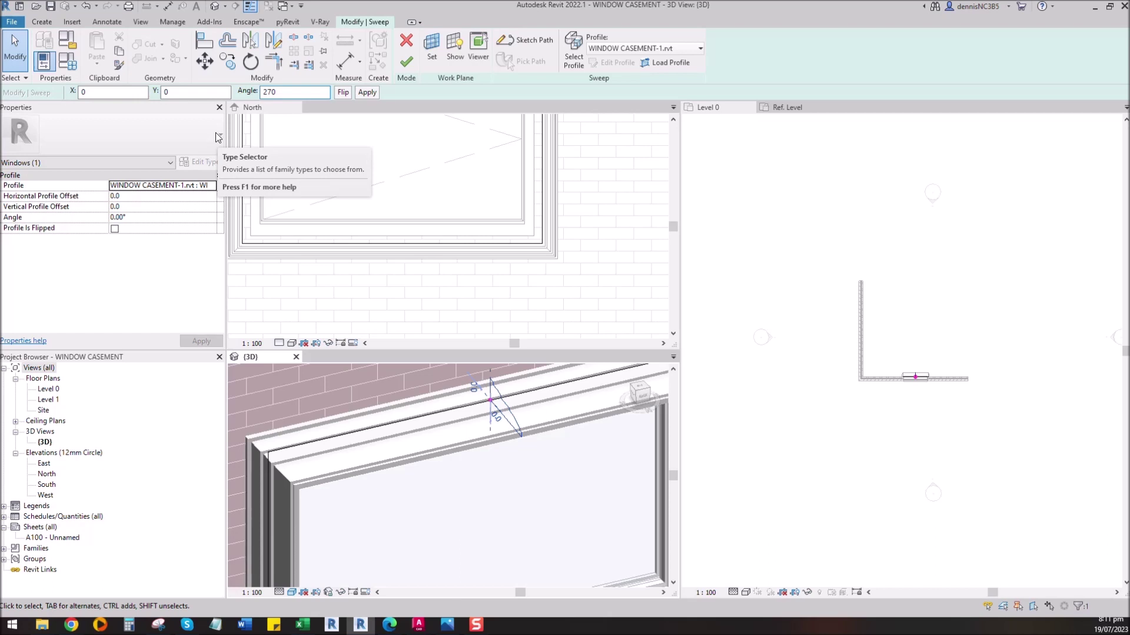
key("Return")
scroll(496, 470, "down", 2)
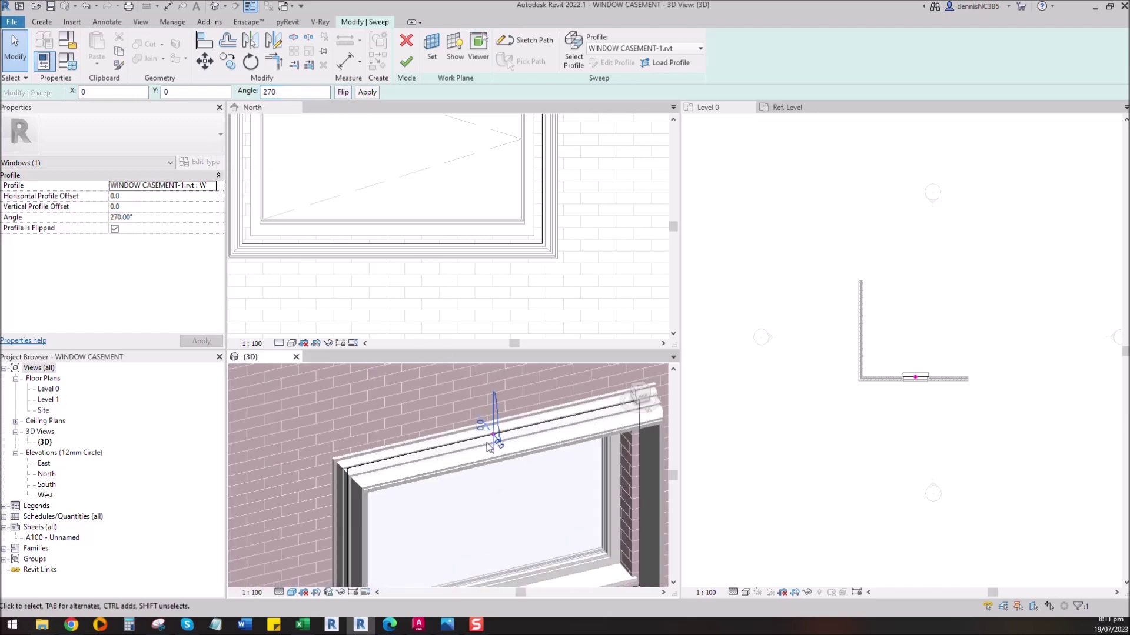
scroll(383, 402, "down", 2)
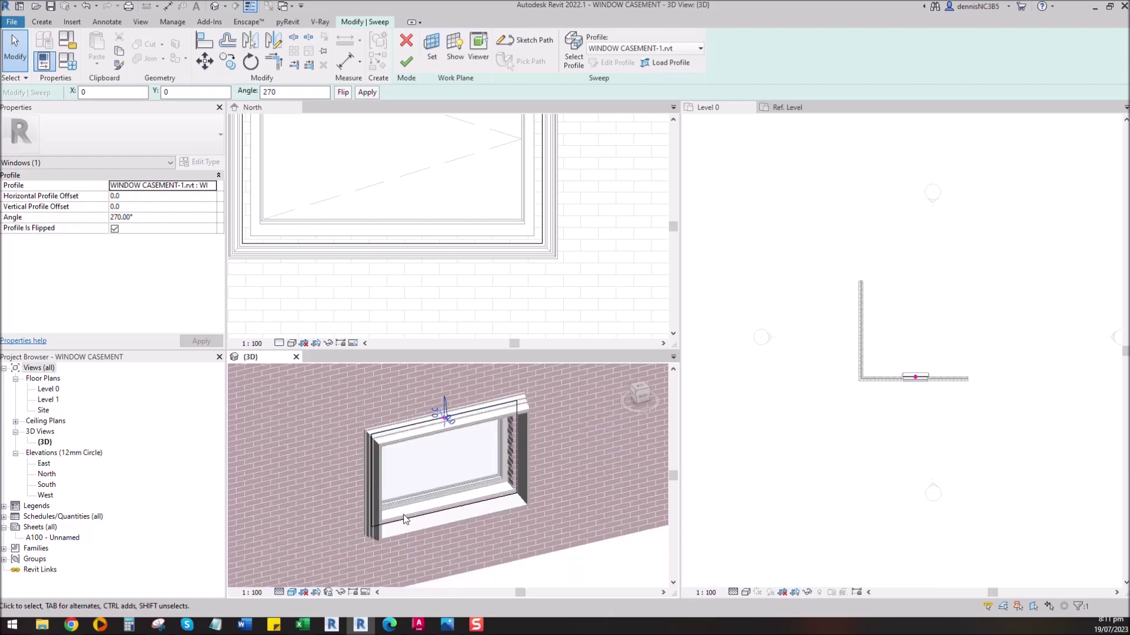
left_click(409, 70)
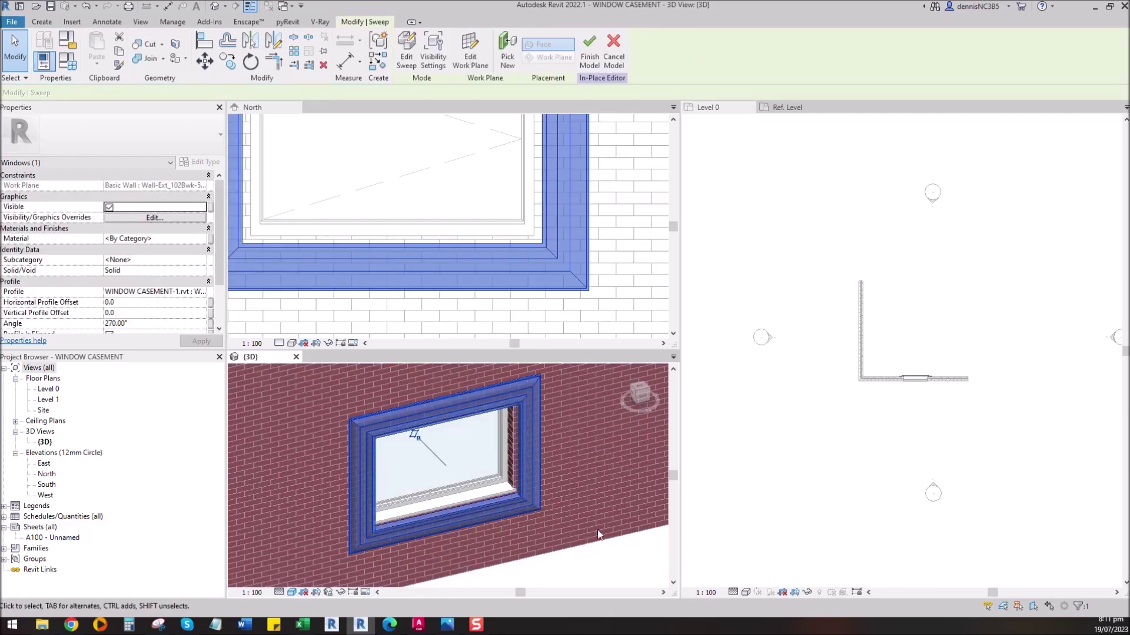
left_click(625, 562)
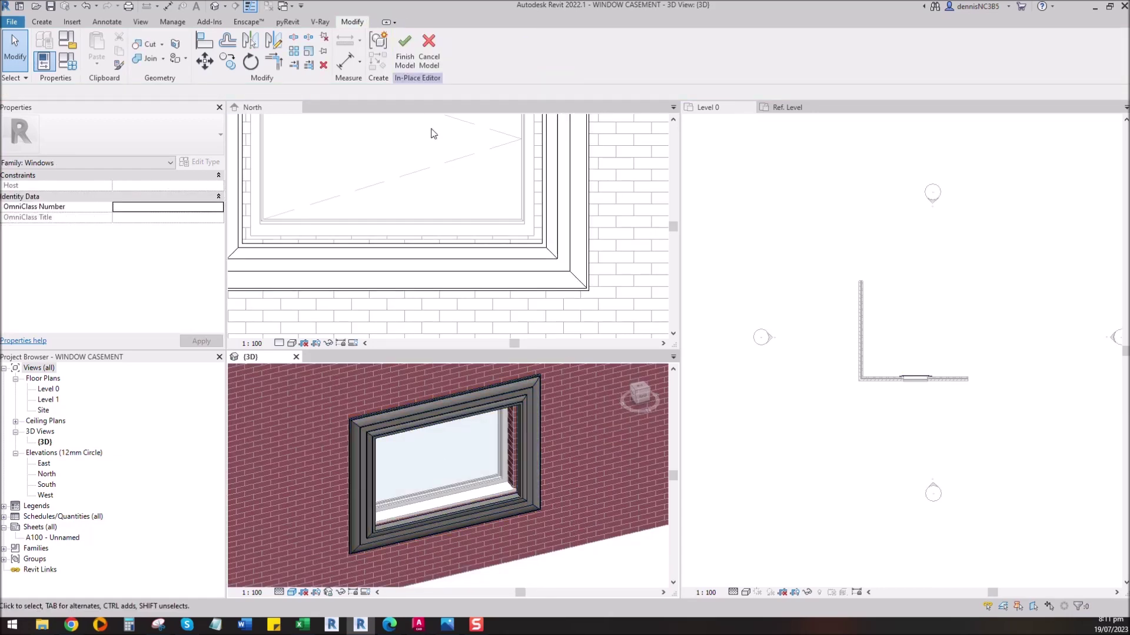
Finish the in-place window casing model
left_click(404, 47)
scroll(558, 521, "down", 3)
middle_click_drag(558, 521, 493, 305)
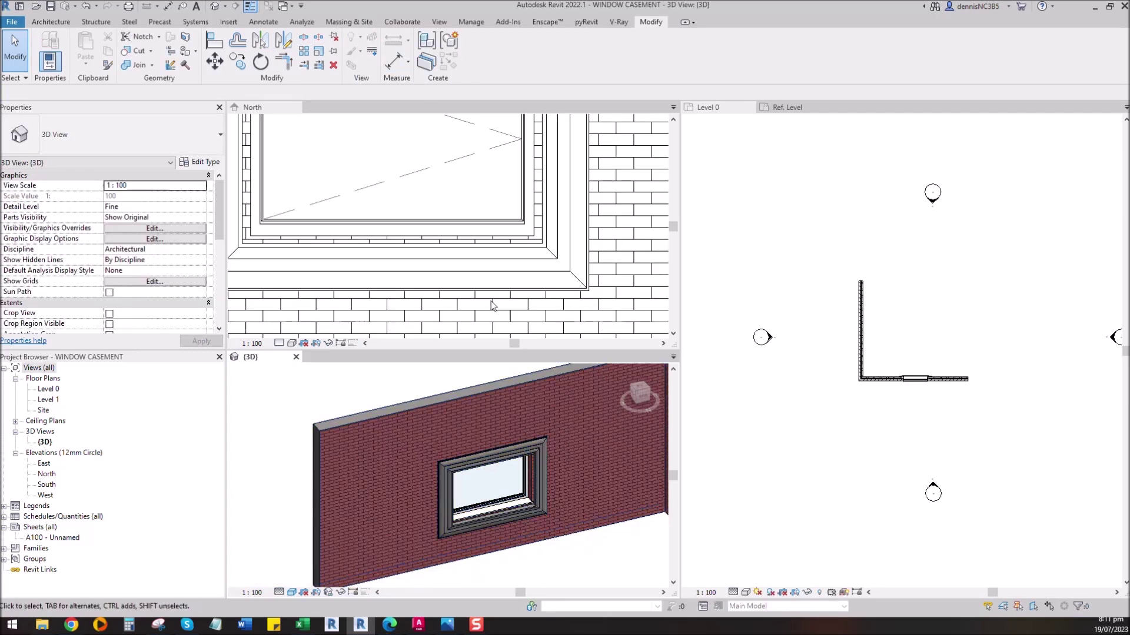
Close the North elevation view so the 3D view fills its space, with the window casing in sight
left_click(394, 154)
scroll(394, 154, "down", 3)
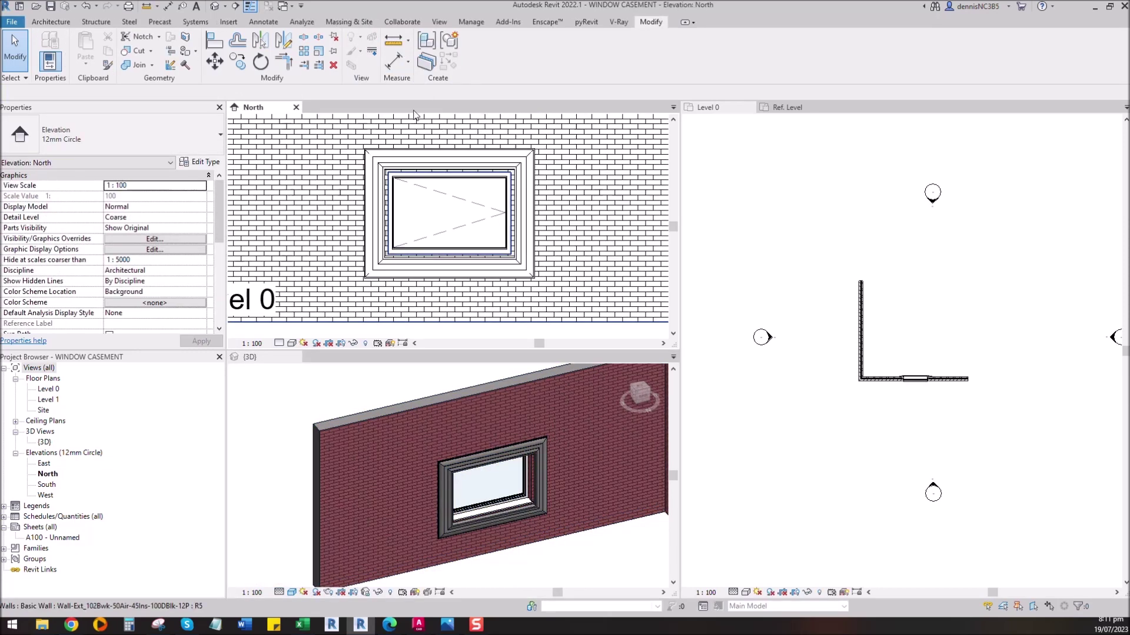
left_click(296, 107)
scroll(433, 472, "down", 2)
scroll(504, 292, "up", 5)
middle_click_drag(443, 357, 506, 397)
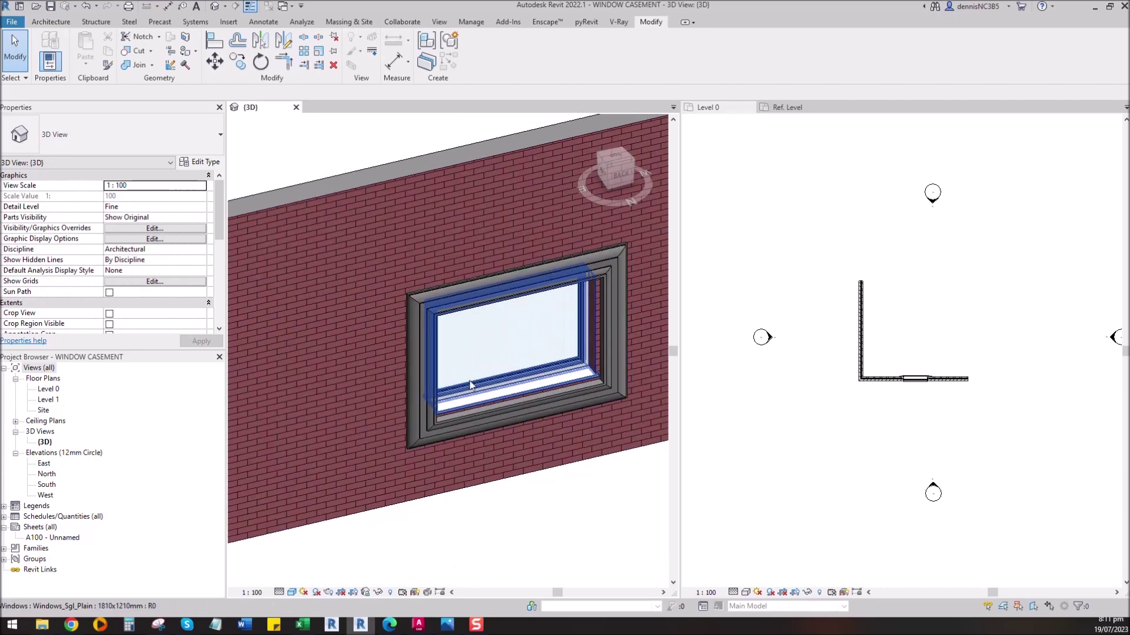
Reopen the window casing for in-place editing and assign the Concrete, Sand/Cement Screed material to its sweep
left_click(428, 301)
double_click(429, 300)
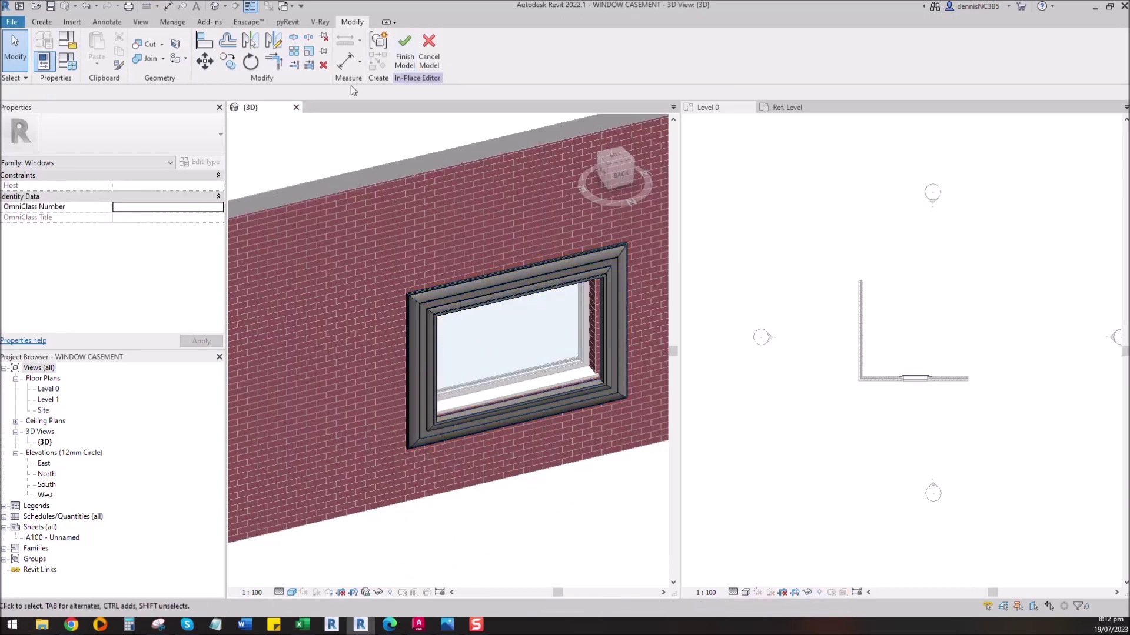
left_click(426, 311)
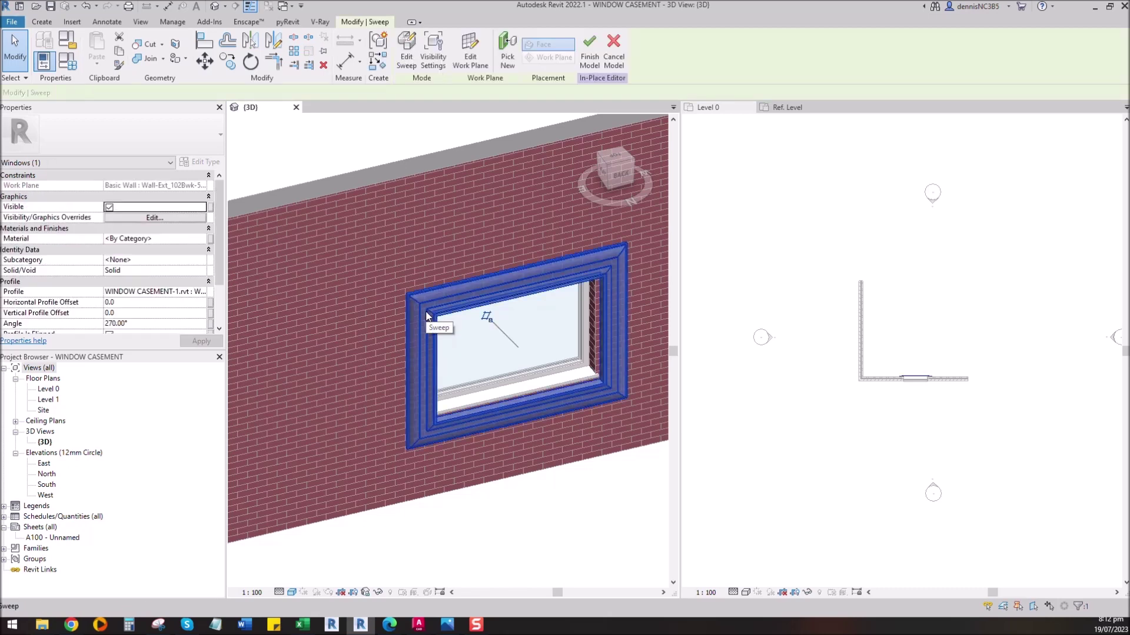
left_click(407, 57)
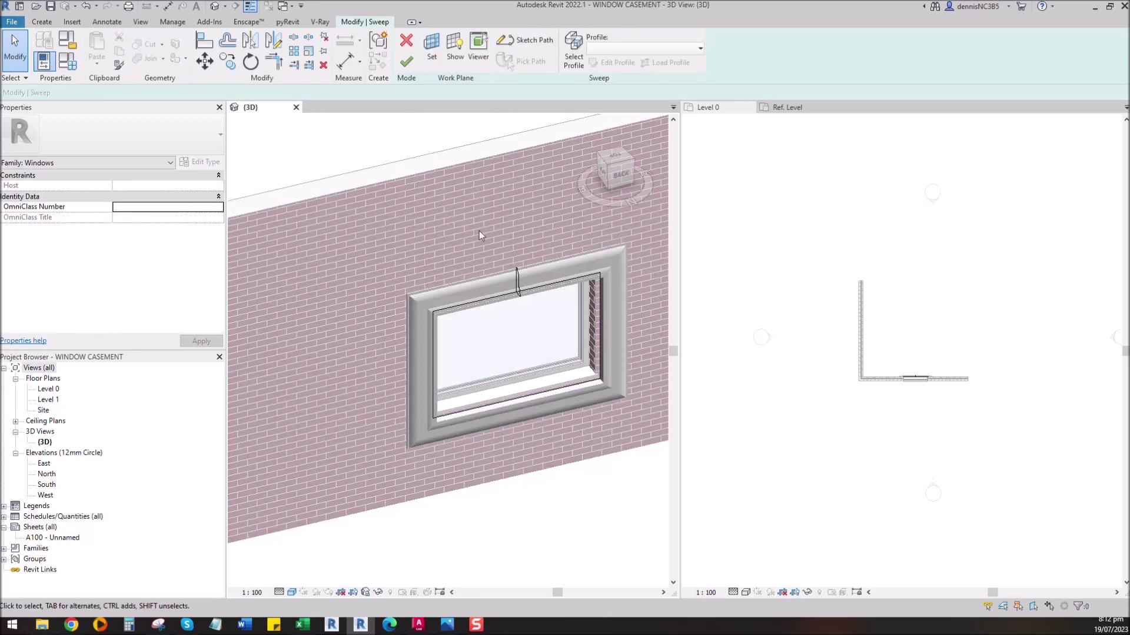
left_click(406, 61)
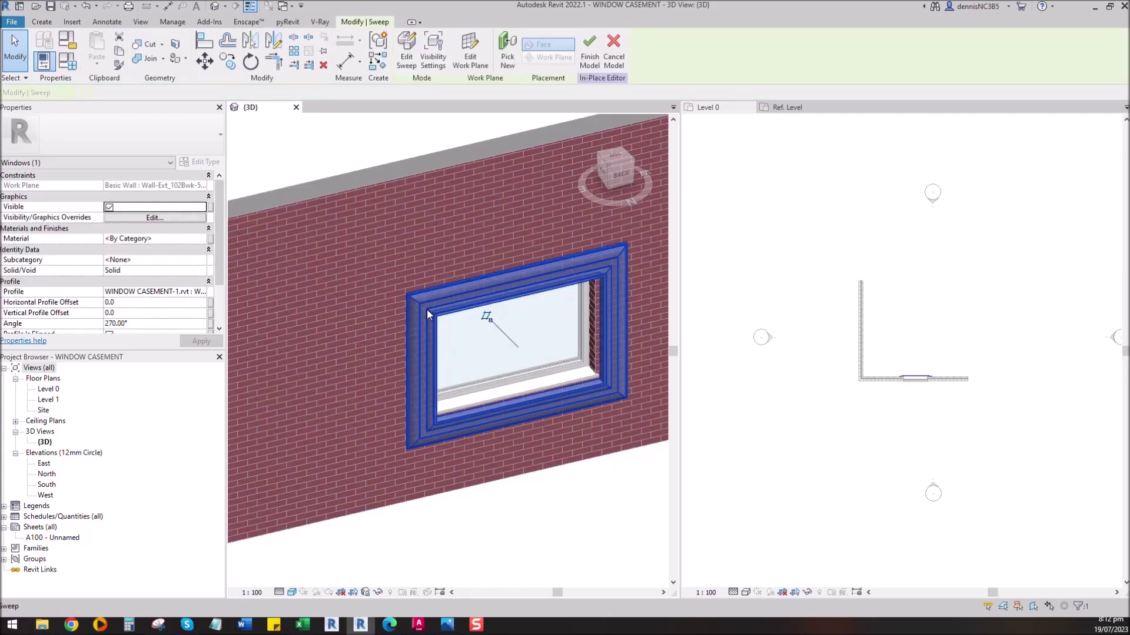
left_click(191, 238)
left_click(202, 239)
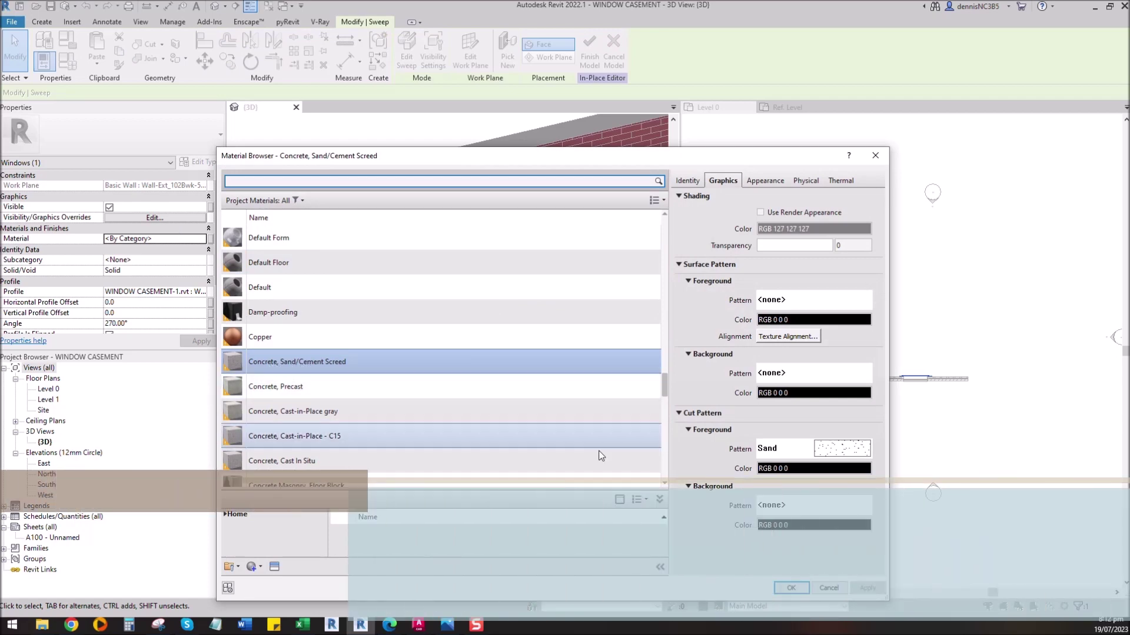
scroll(607, 459, "down", 1)
left_click(790, 588)
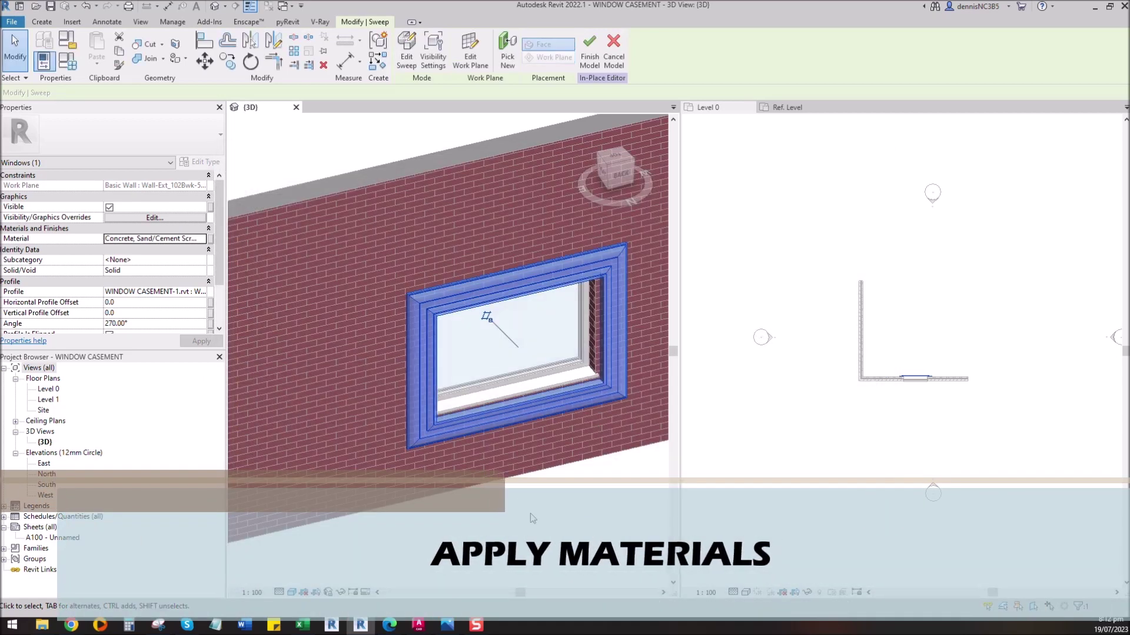
Check the material on the casing sweep up close and finish the in-place model
scroll(425, 316, "up", 5)
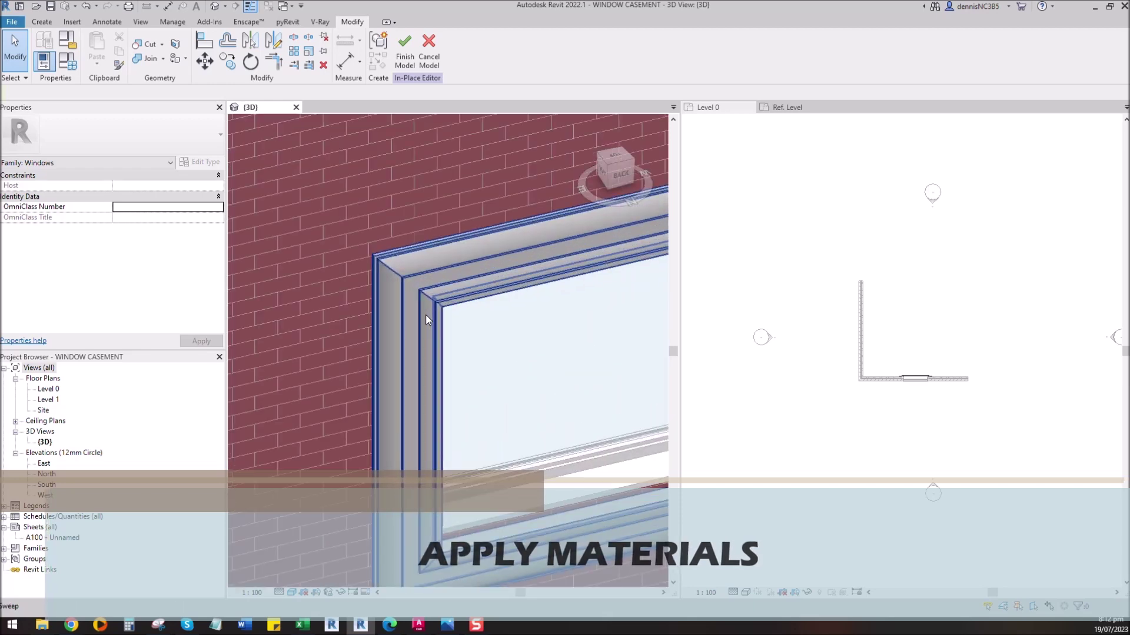
left_click(413, 271)
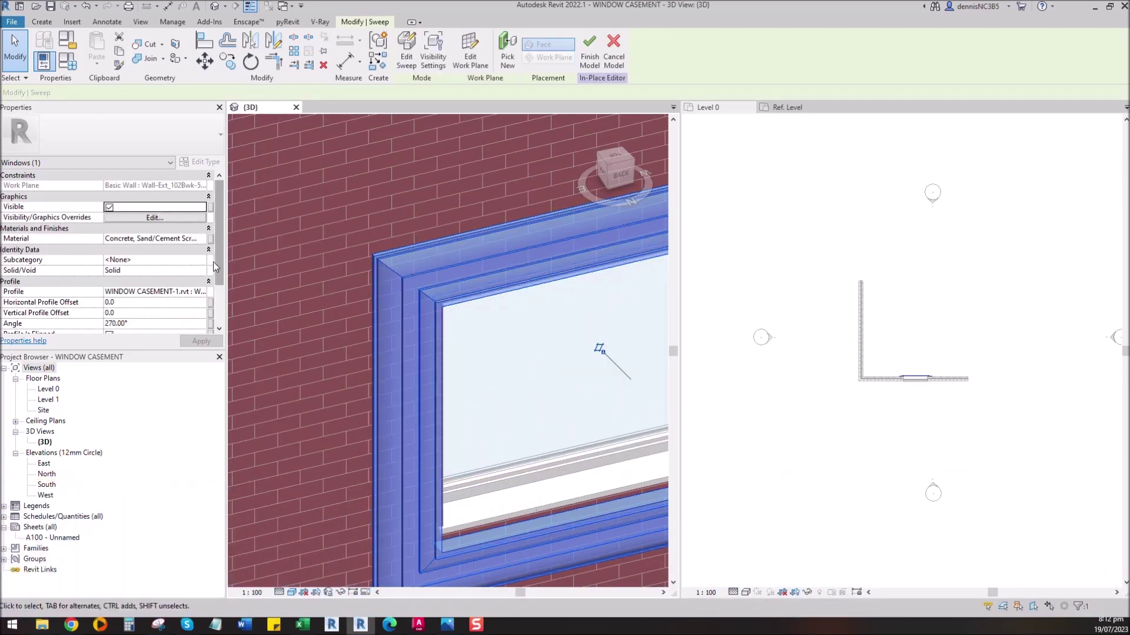
left_click(367, 288)
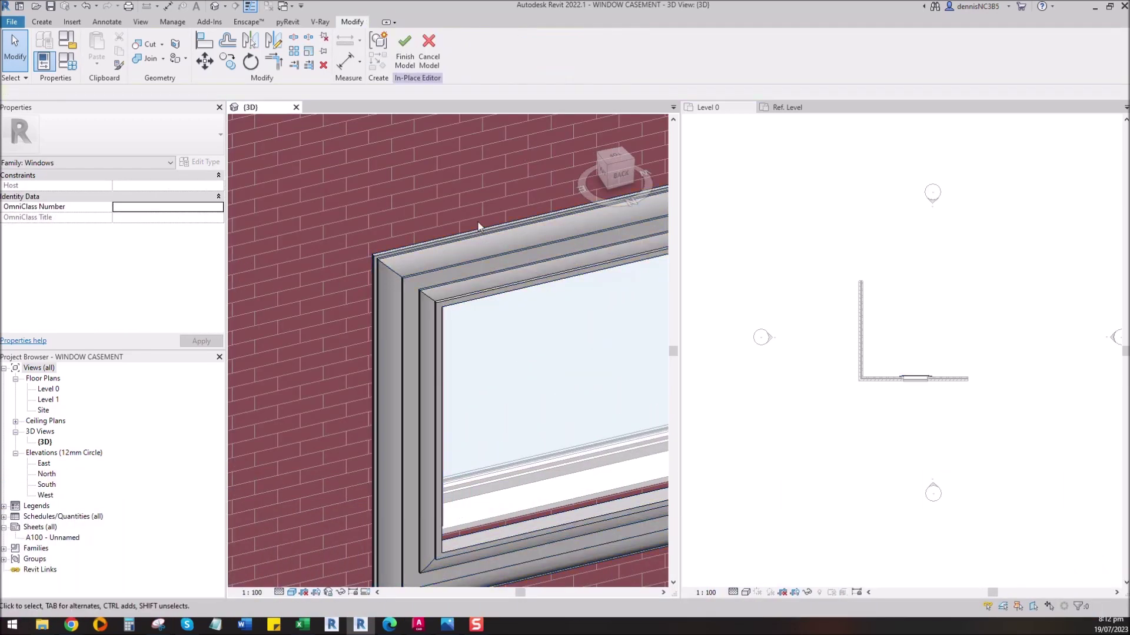
left_click(405, 48)
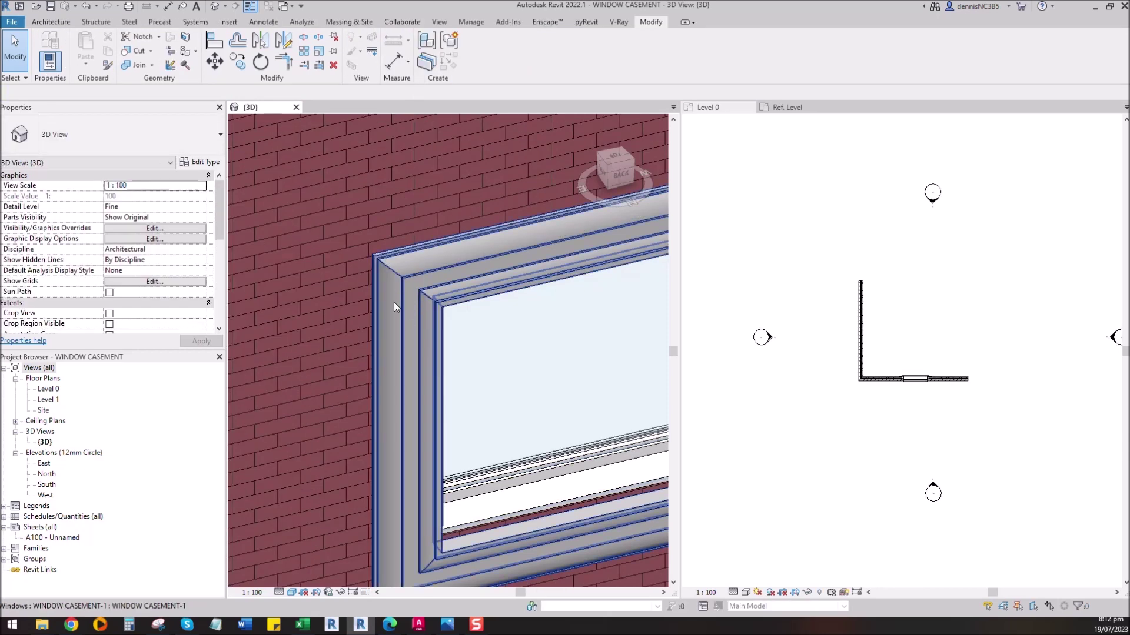
scroll(393, 302, "down", 5)
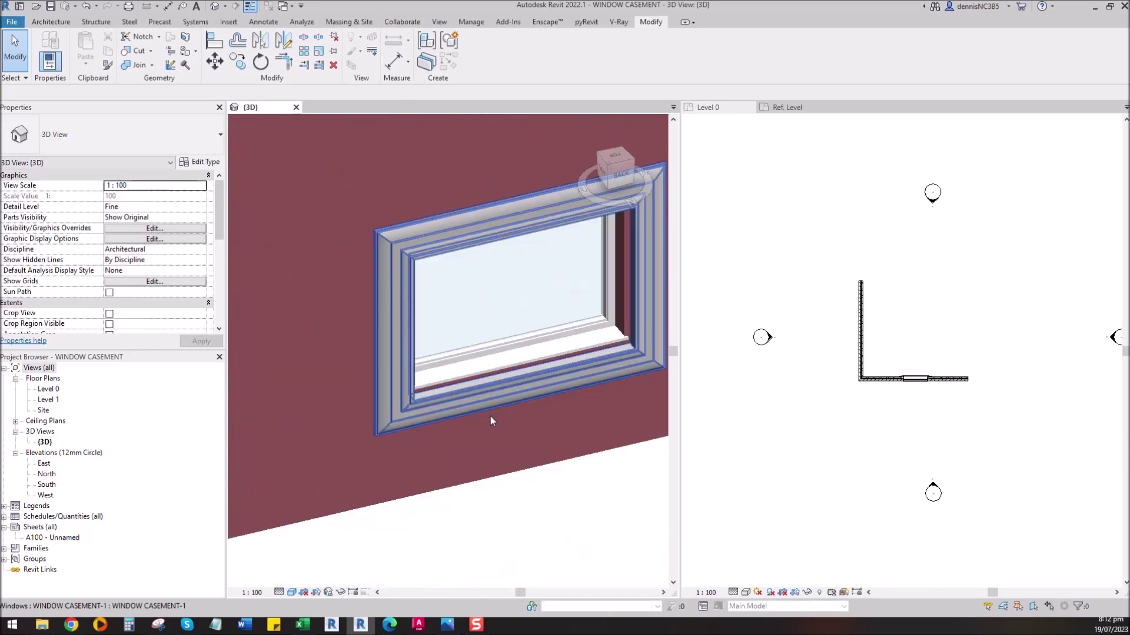
Edit the casing in place again and try Concrete, Precast as the sweep's material
left_click(410, 246)
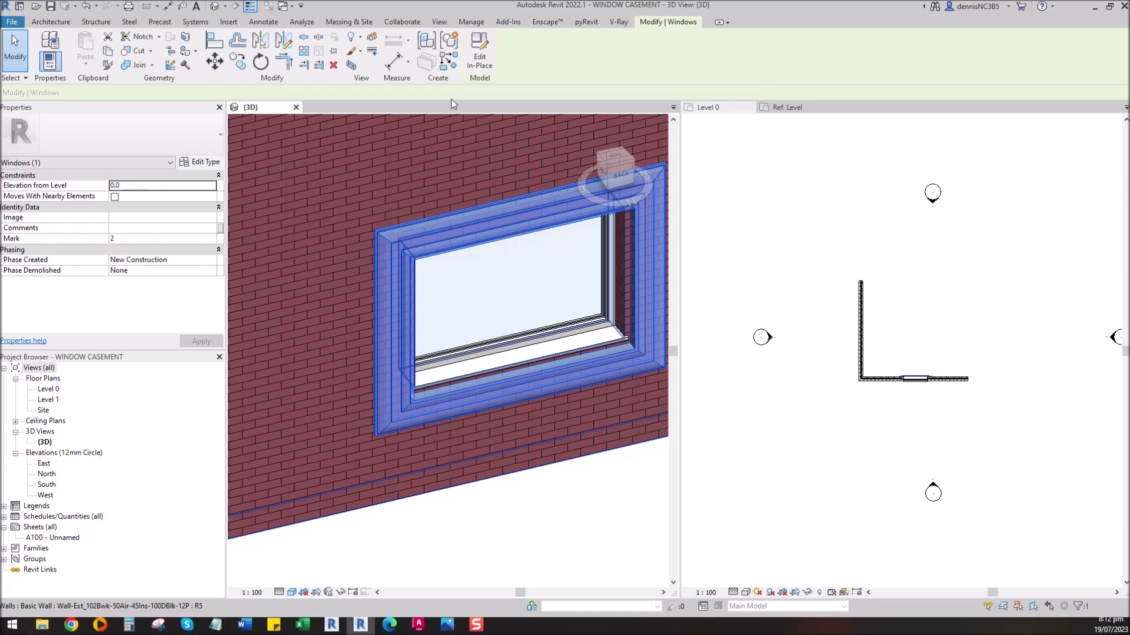
left_click(479, 52)
left_click(403, 243)
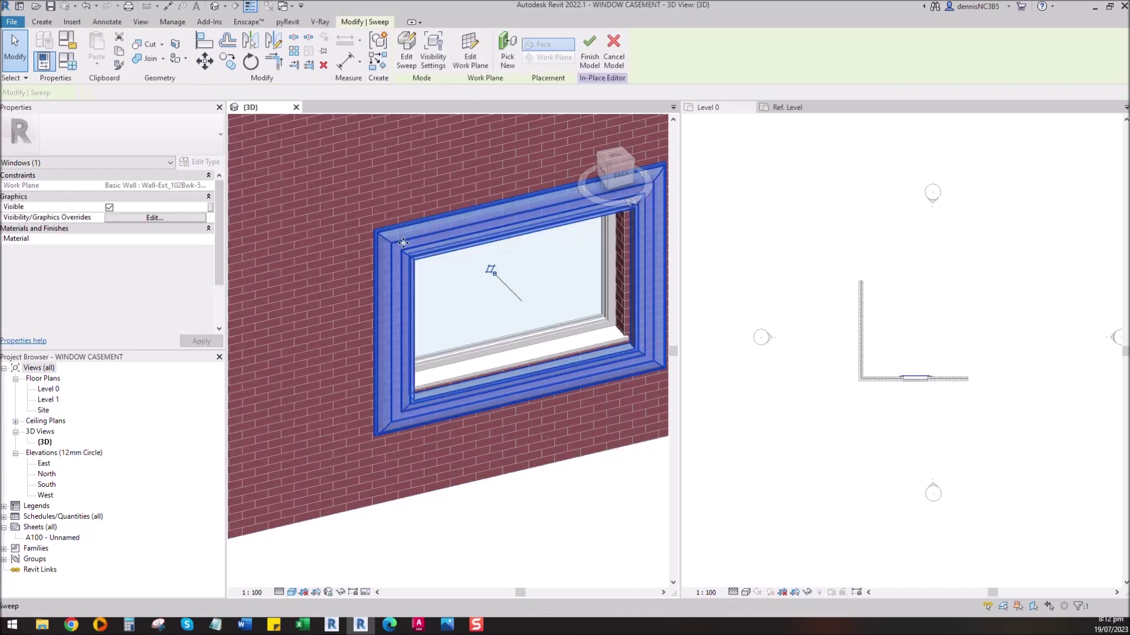
left_click(203, 240)
left_click(203, 239)
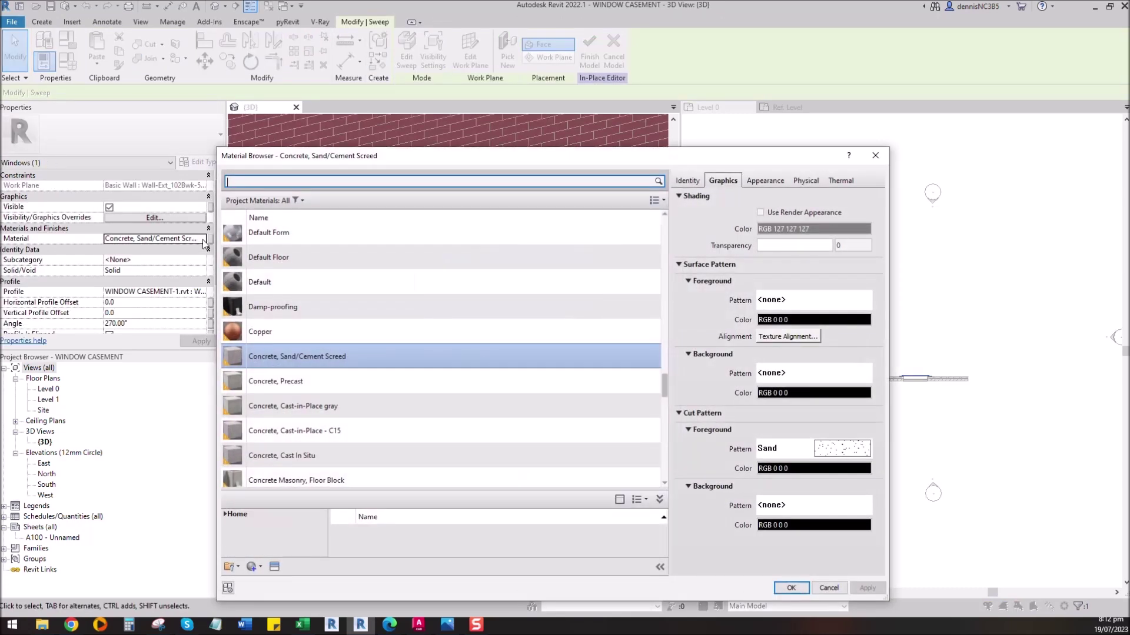
left_click(326, 388)
left_click(791, 587)
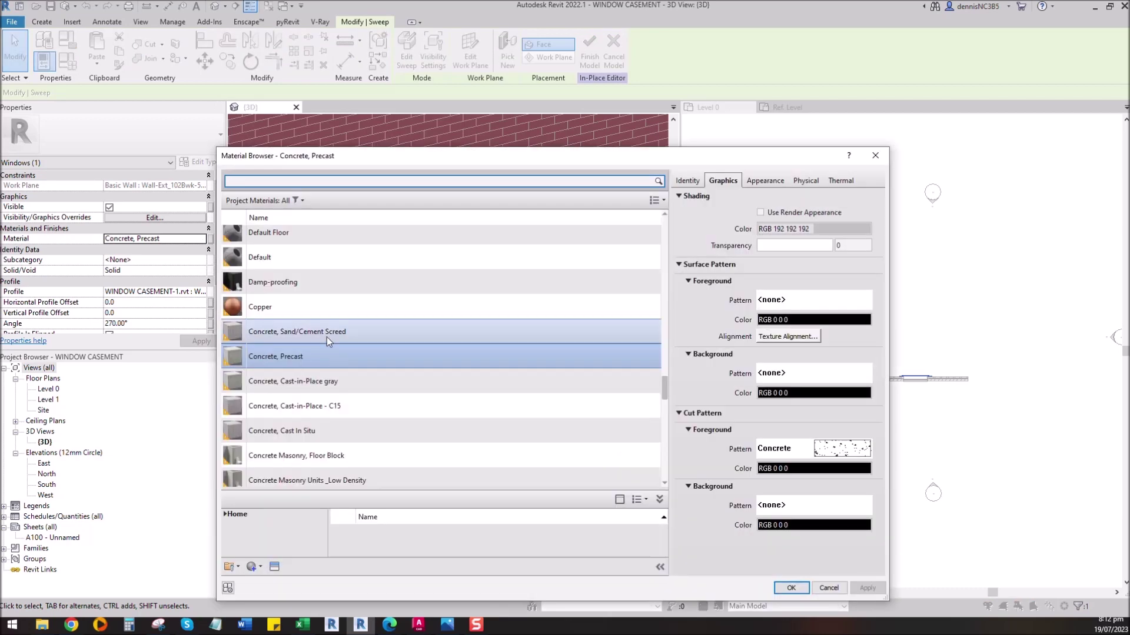
Set the sweep's material back to Concrete, Sand/Cement Screed and finish the in-place model
left_click(304, 333)
left_click(789, 588)
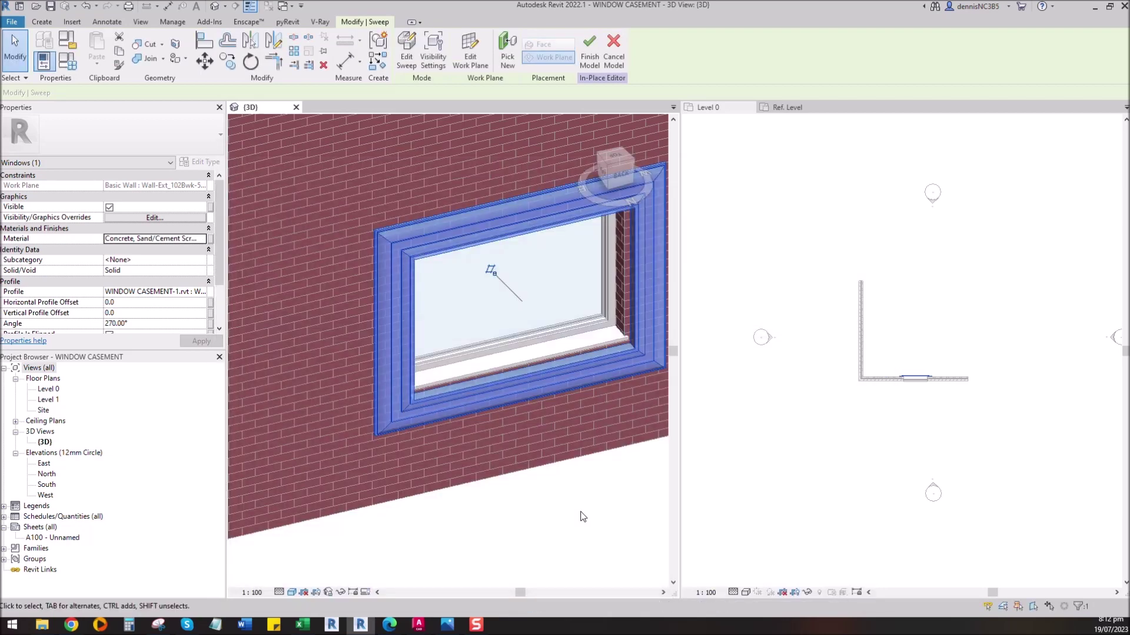
left_click(589, 49)
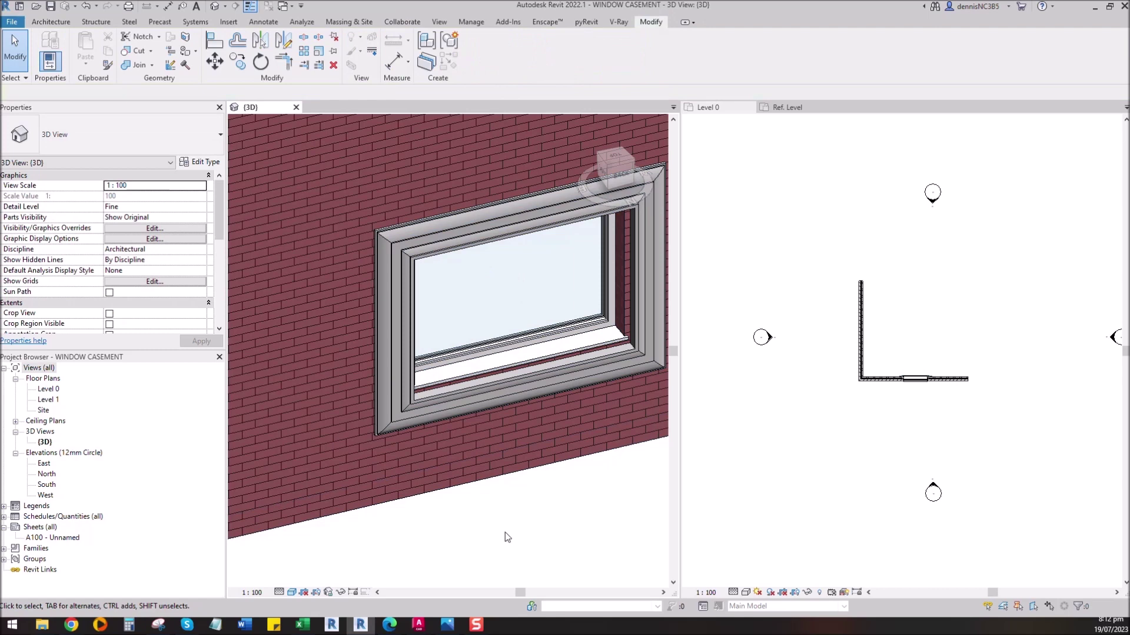
Set the 3D view's visual style to Realistic and inspect the casing's concrete texture up close and from a distance
left_click(292, 593)
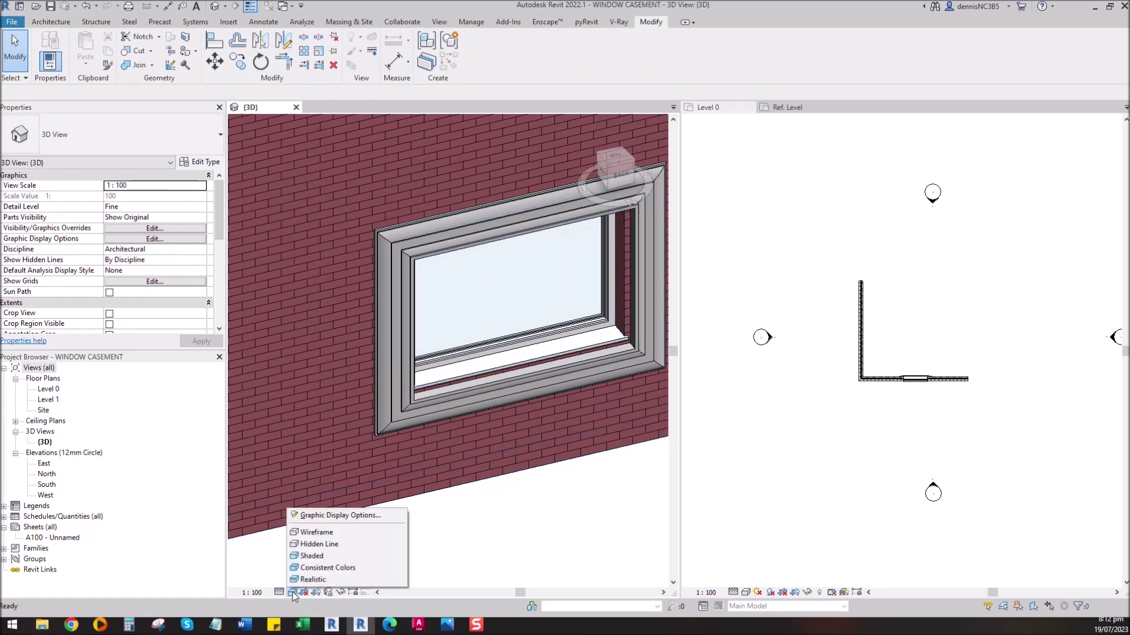
left_click(324, 577)
scroll(394, 242, "up", 4)
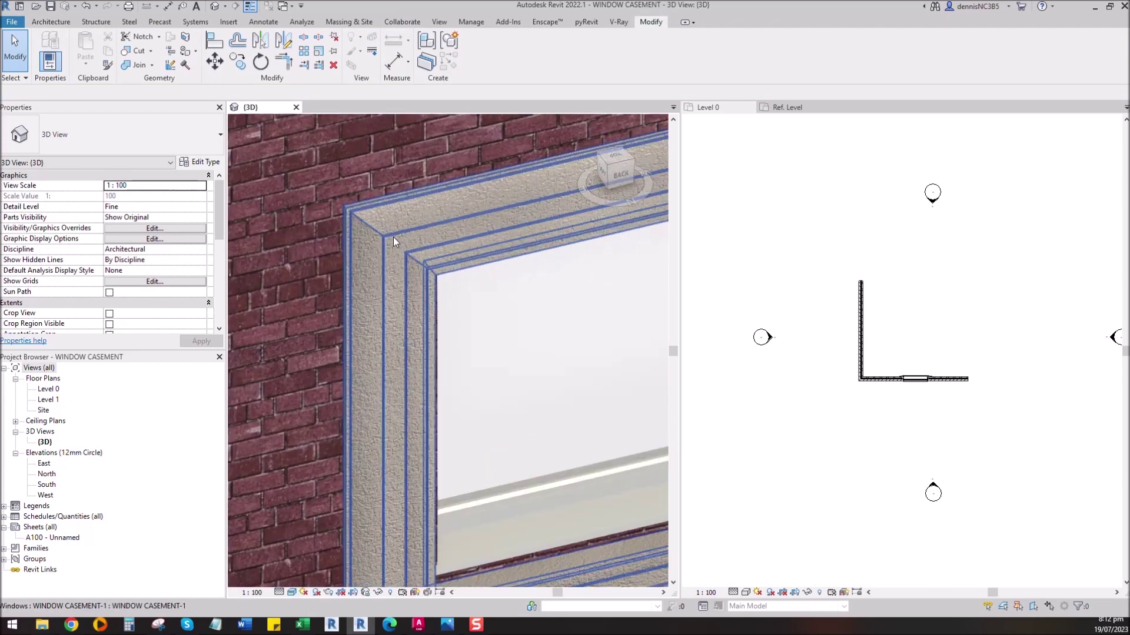
scroll(316, 339, "down", 6)
middle_click_drag(454, 447, 483, 394, "shift")
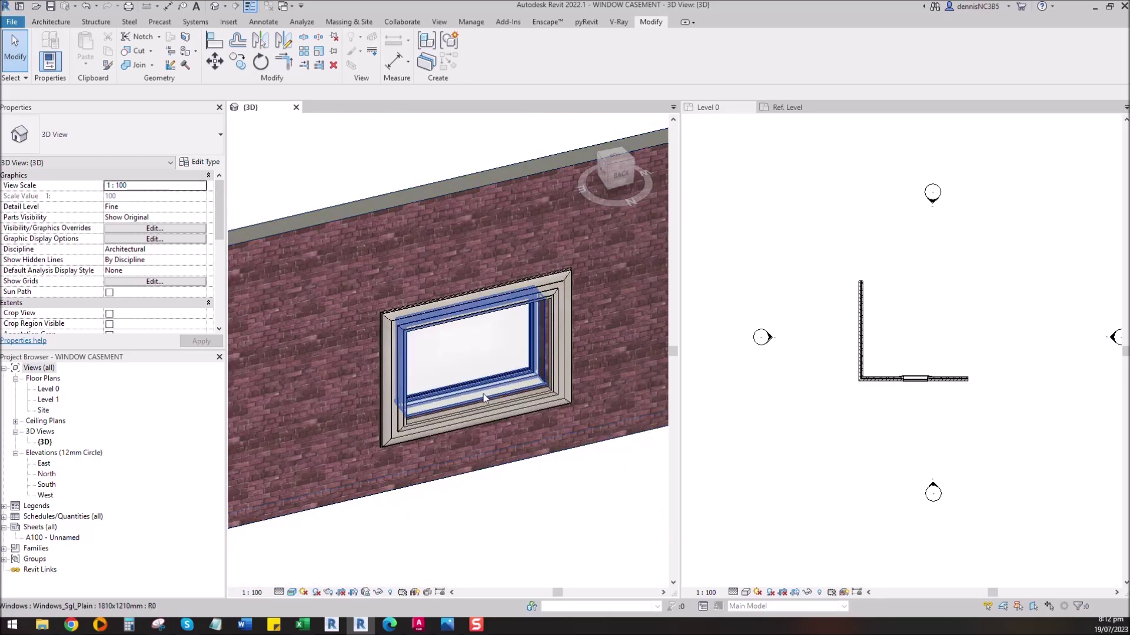